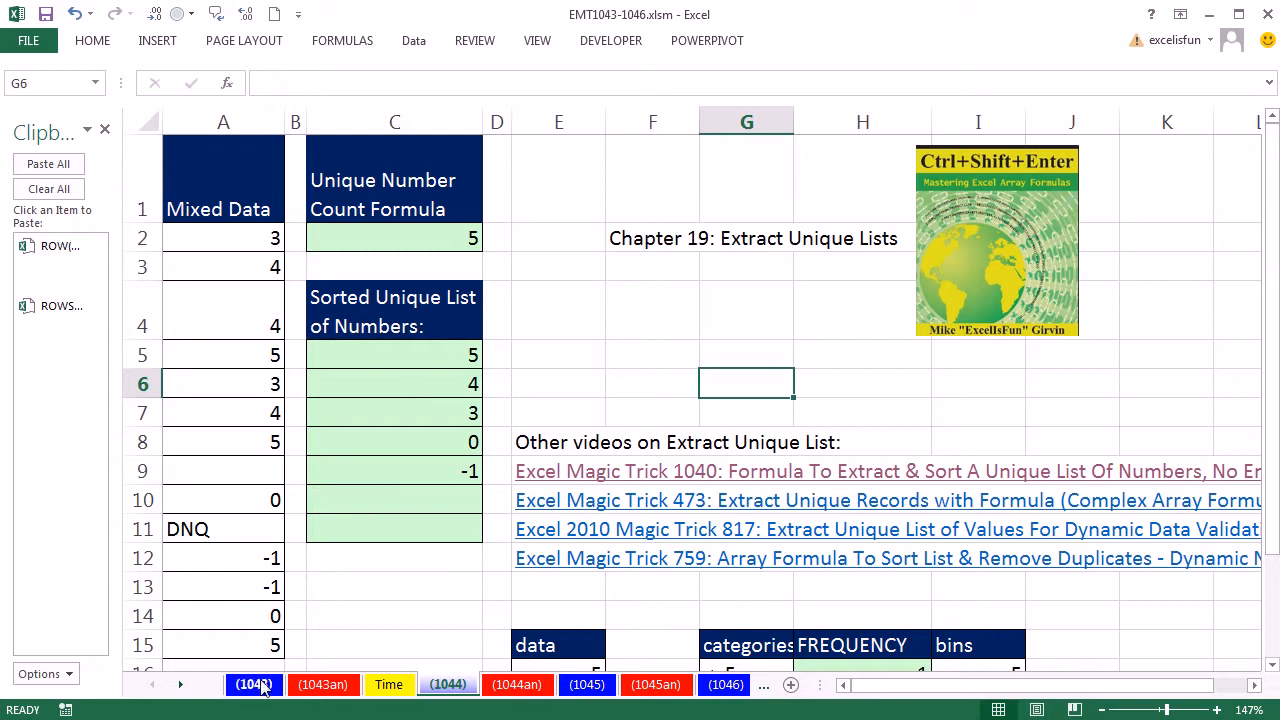
# Step: Evaluate the FREQUENCY part of the unique number count formula in C2, then cancel the edit
pyautogui.click(385, 238)
pyautogui.press('F2')
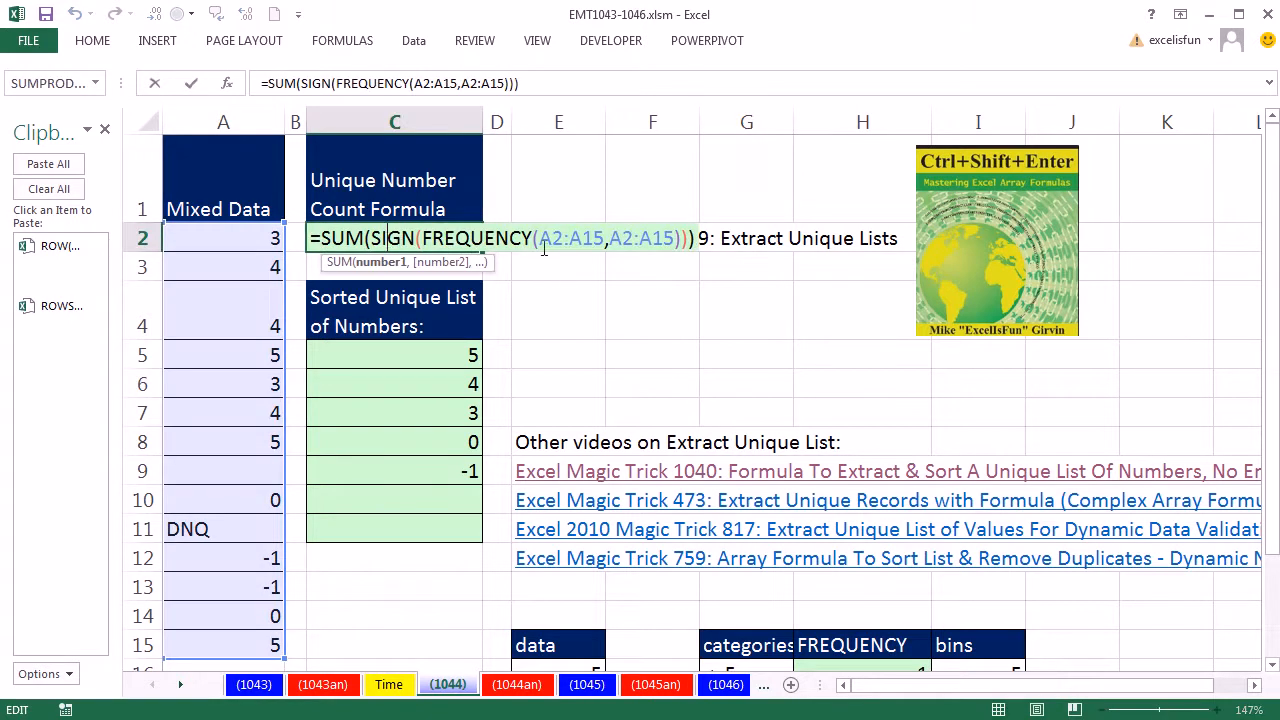
pyautogui.click(540, 238)
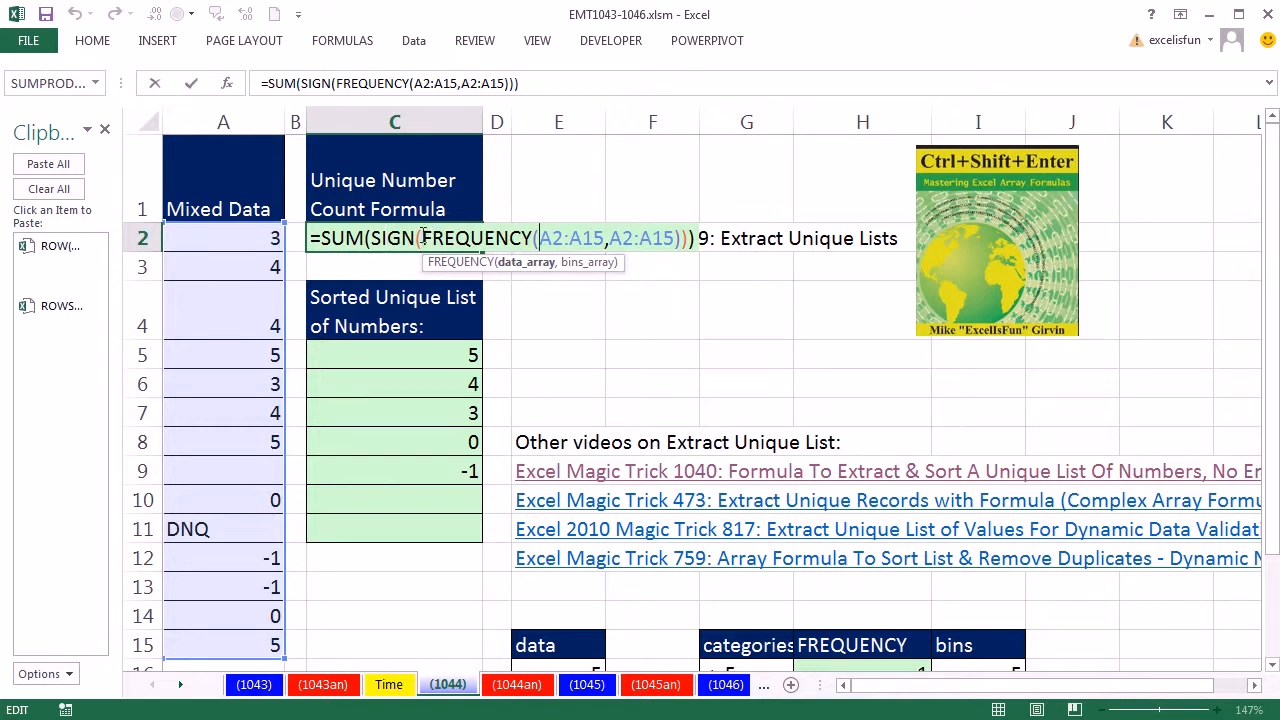
pyautogui.moveTo(425, 237); pyautogui.dragTo(684, 238)
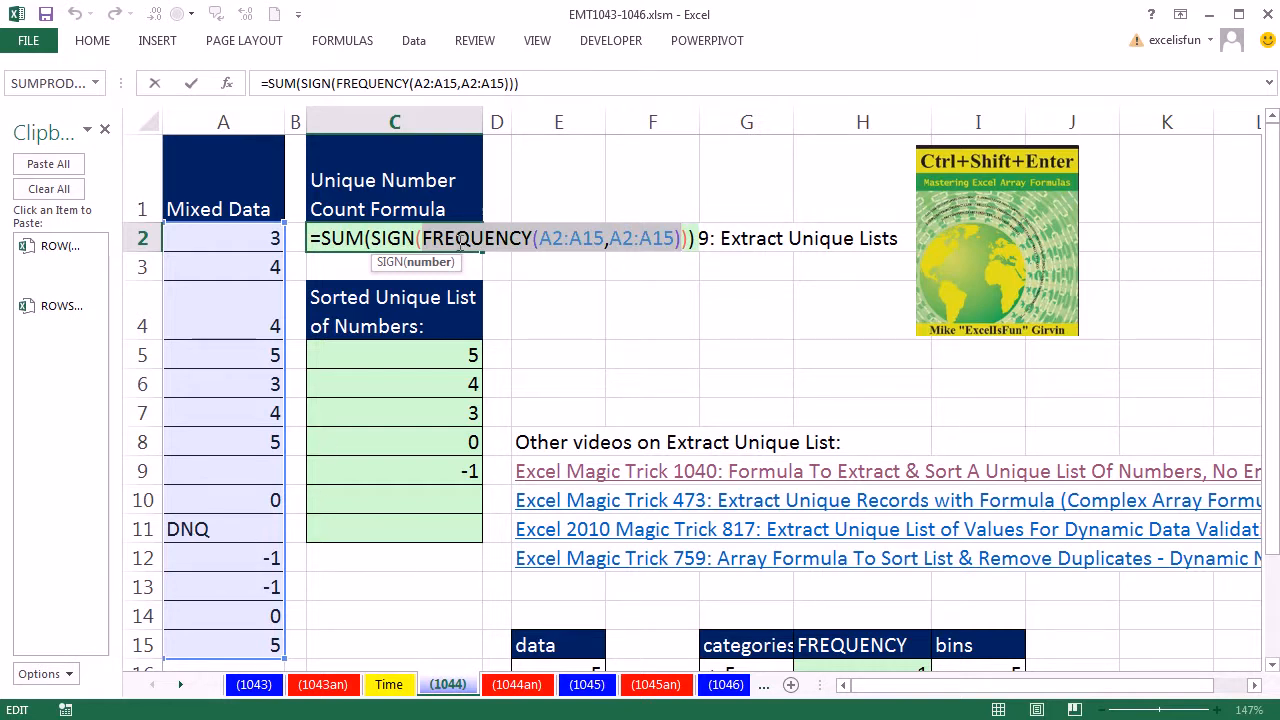
pyautogui.press('F9')
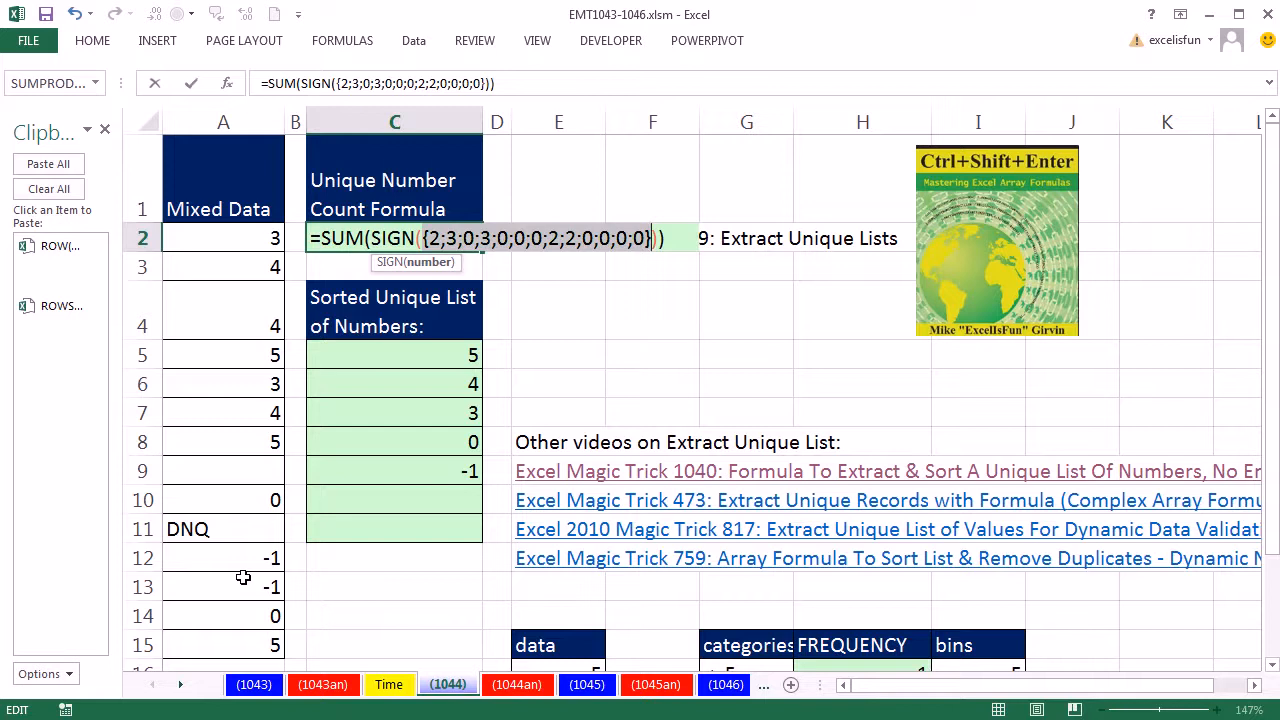
pyautogui.hotkey('ctrl', 'z')
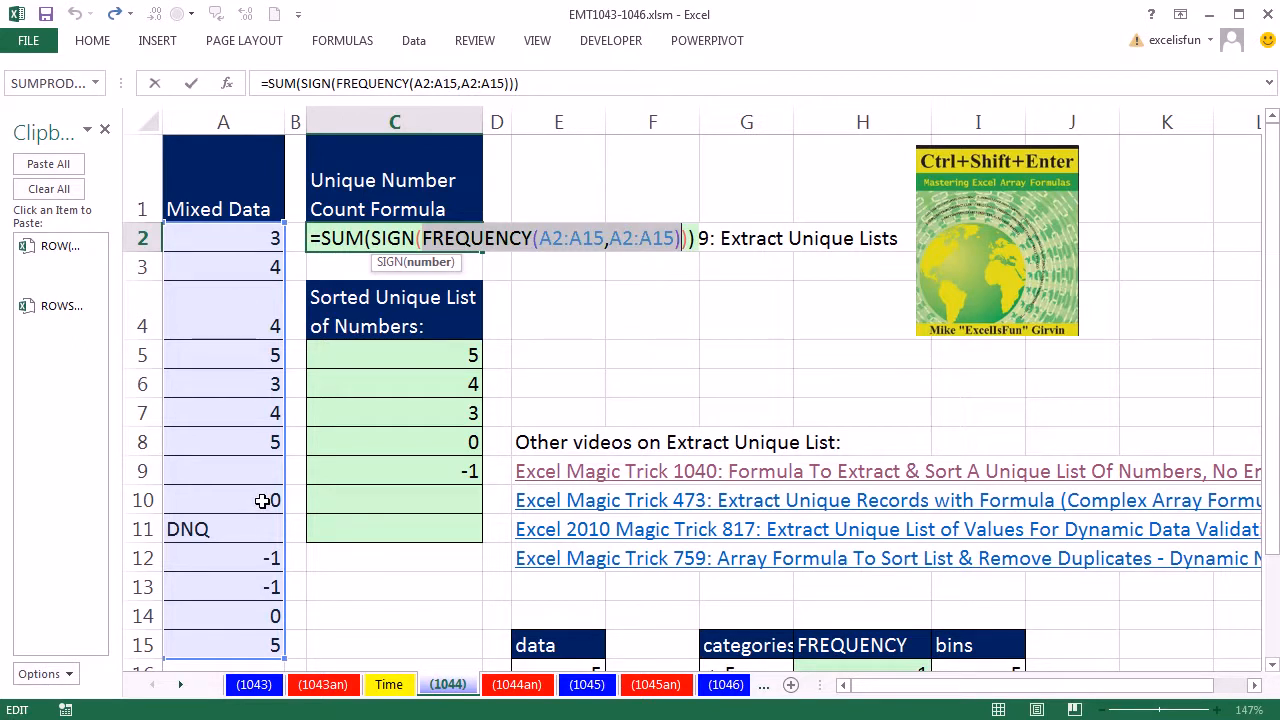
pyautogui.press('F9')
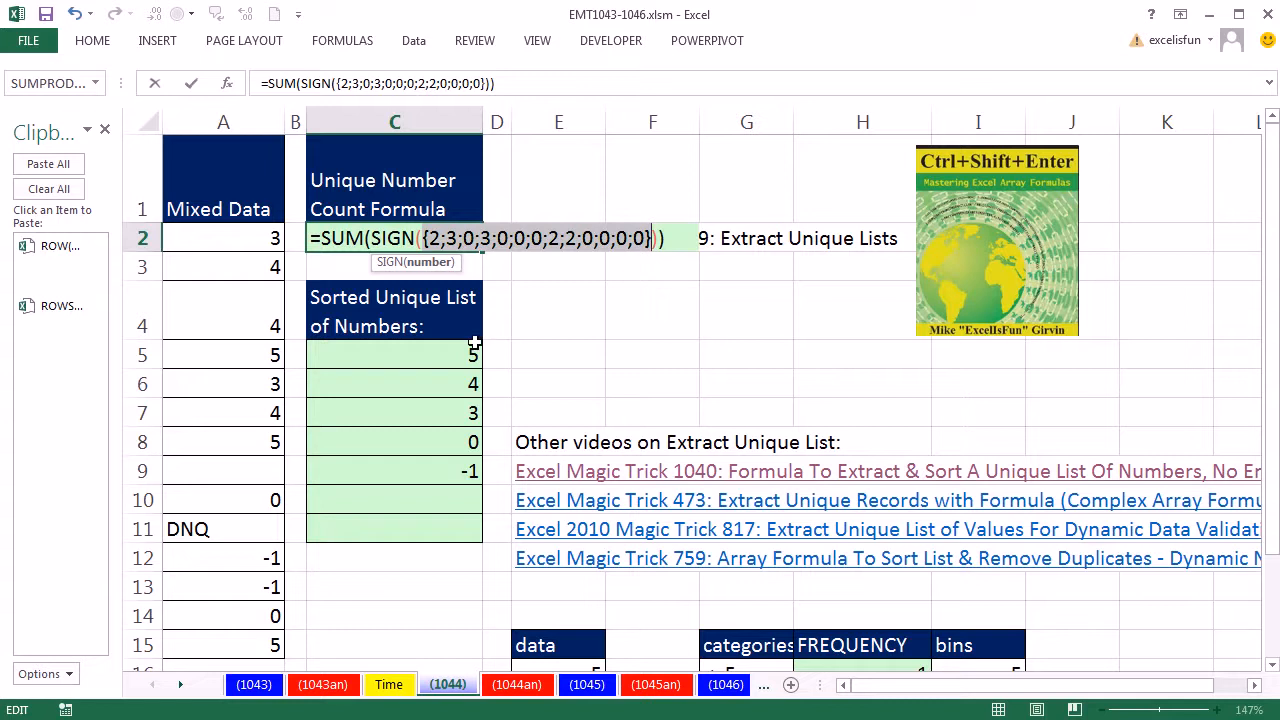
pyautogui.hotkey('ctrl', 'z')
pyautogui.press('Escape')
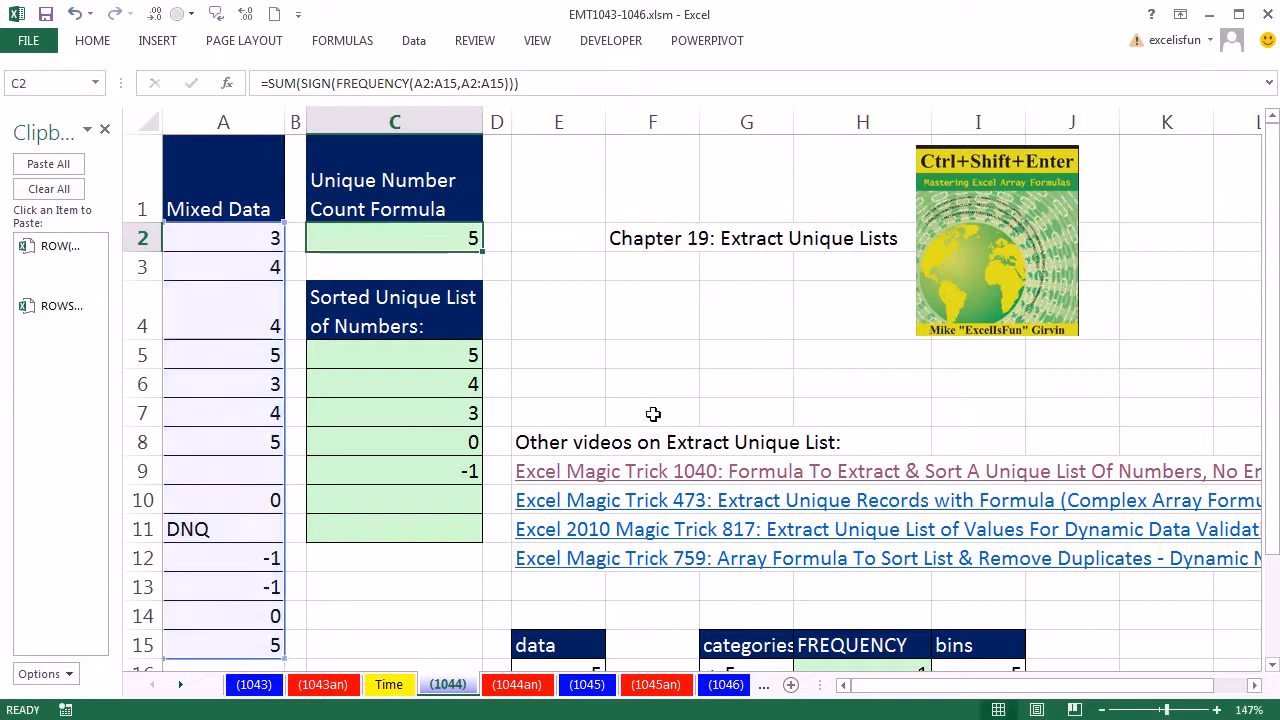
# Step: Examine the FREQUENCY array formula in H16:H19 and evaluate it to its array of counts
pyautogui.scroll(-2, 1012, 550)
pyautogui.scroll(-1, 1013, 570)
pyautogui.moveTo(834, 326); pyautogui.dragTo(847, 405)
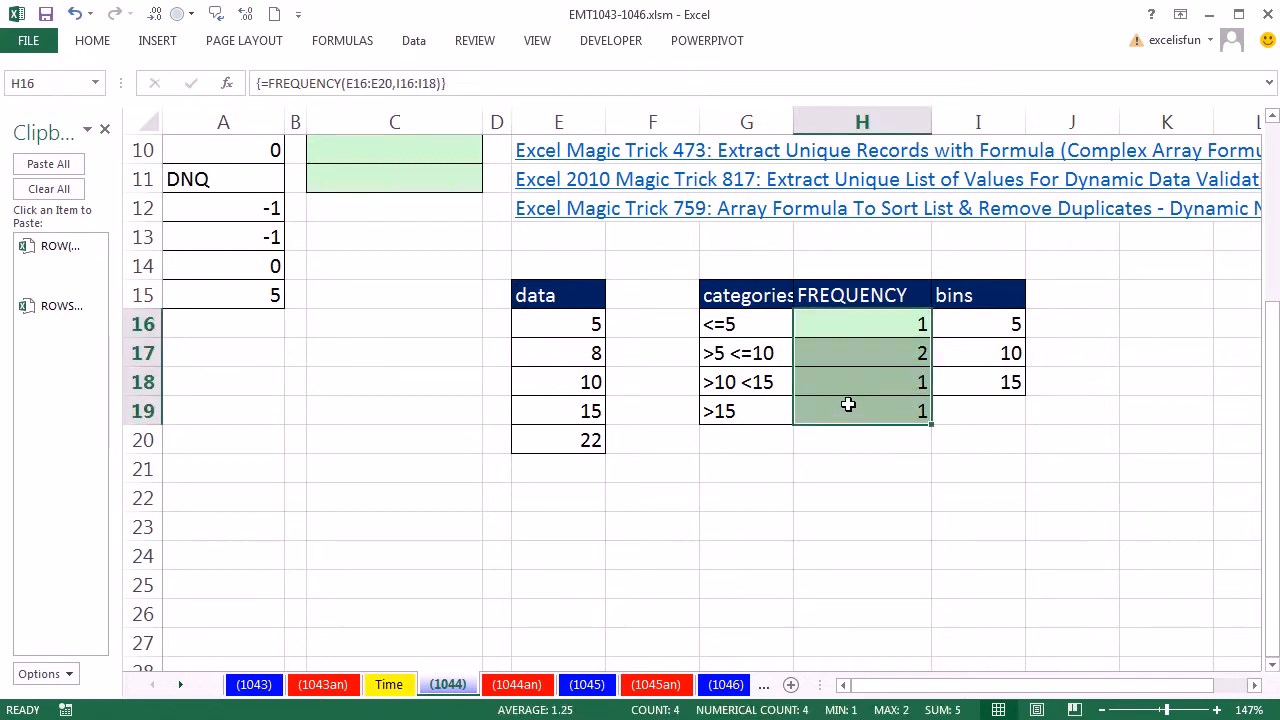
pyautogui.press('F2')
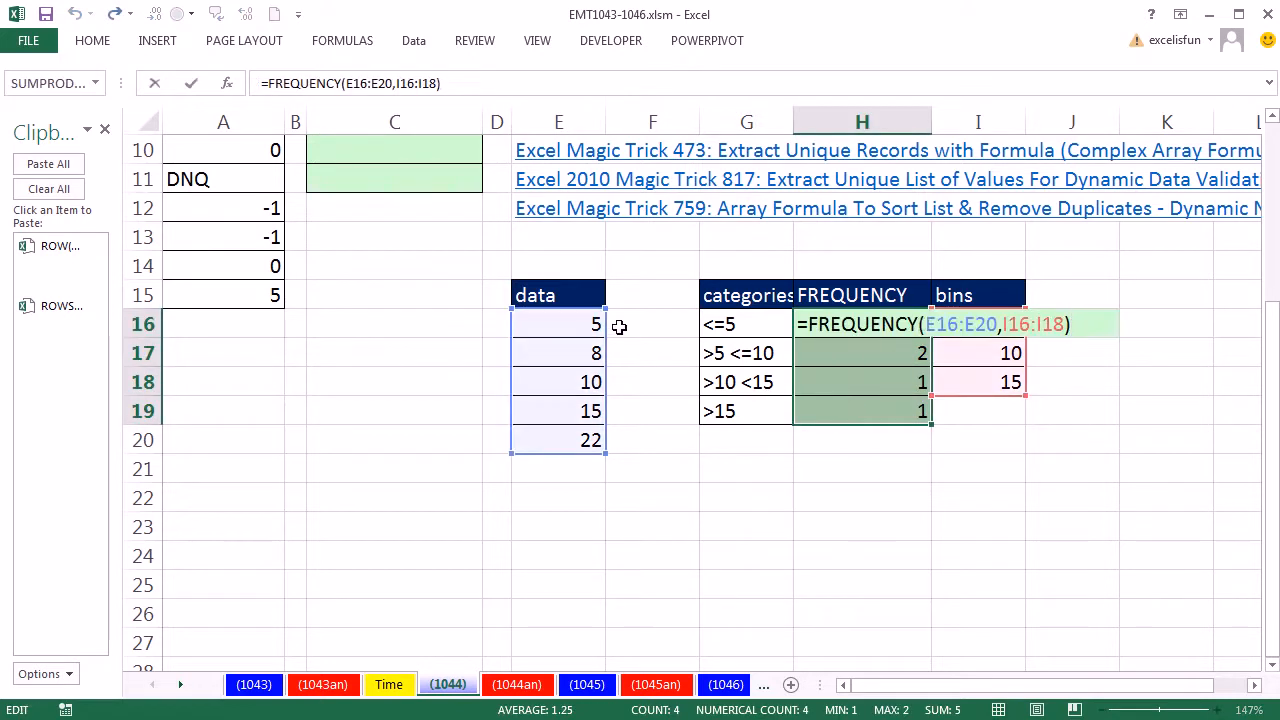
pyautogui.hotkey('ctrl', 'shift', 'Return')
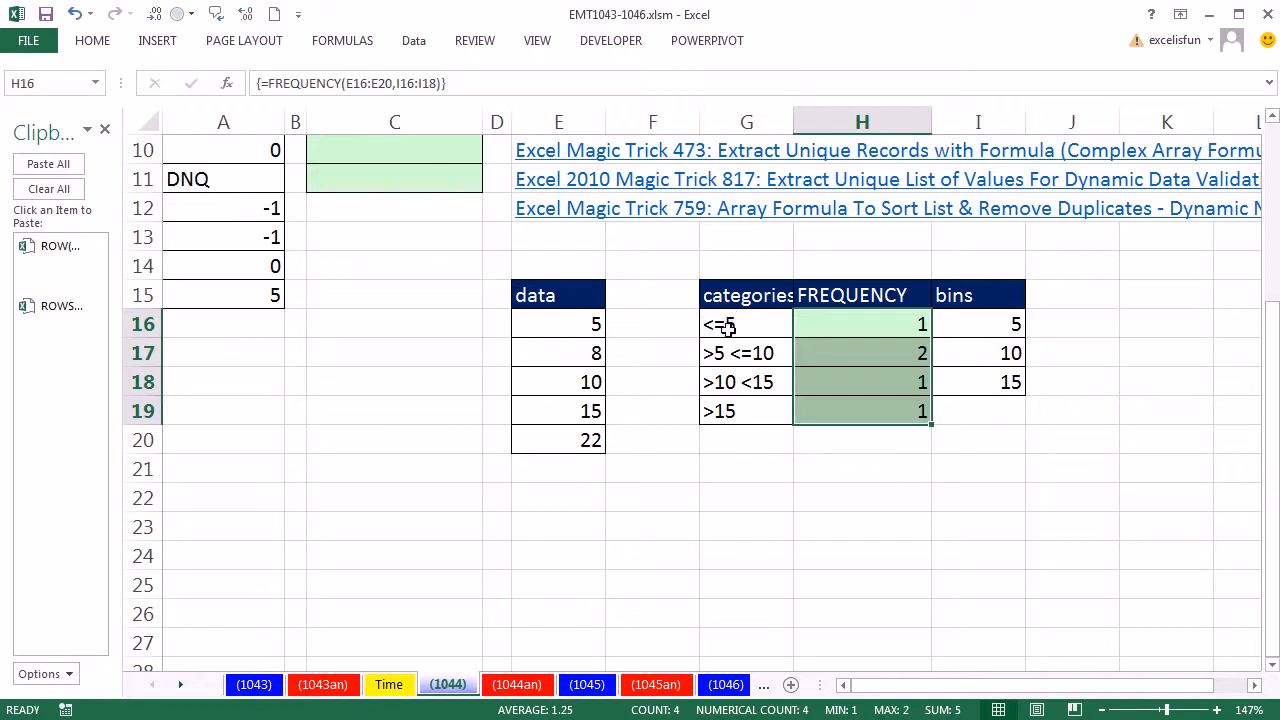
pyautogui.click(888, 351)
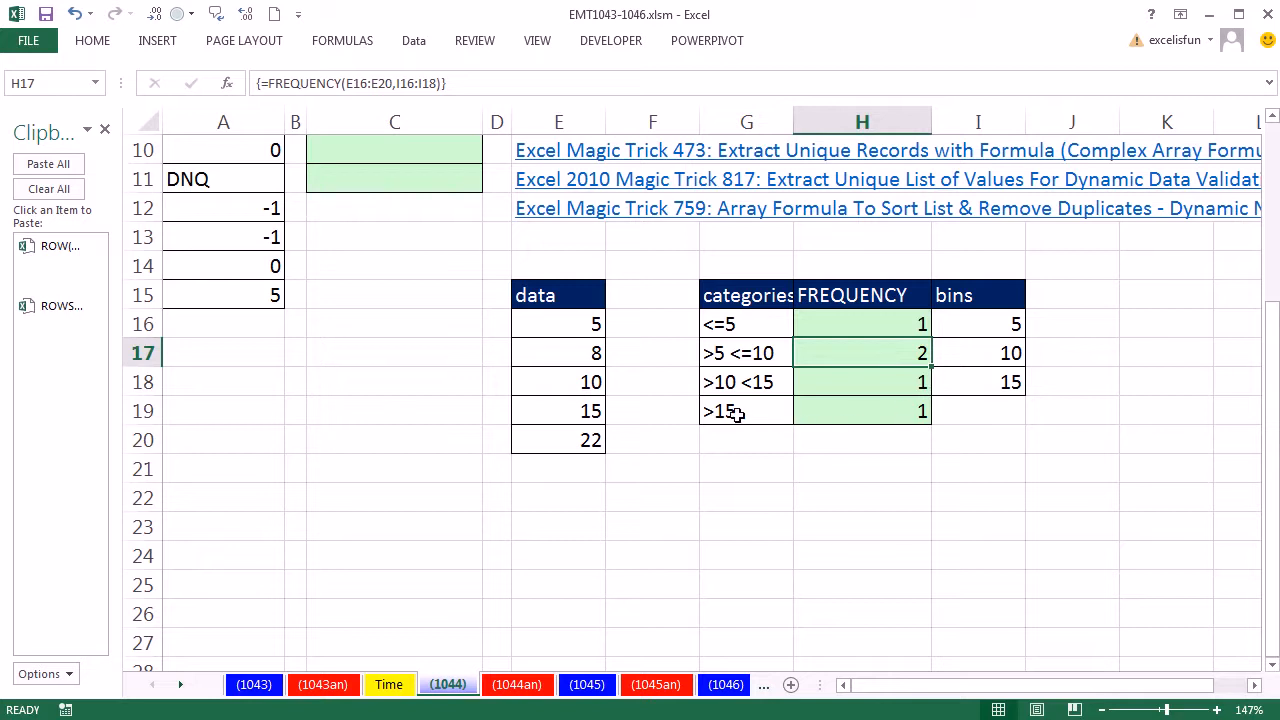
pyautogui.doubleClick(852, 324)
pyautogui.hotkey('shift', 'Home')
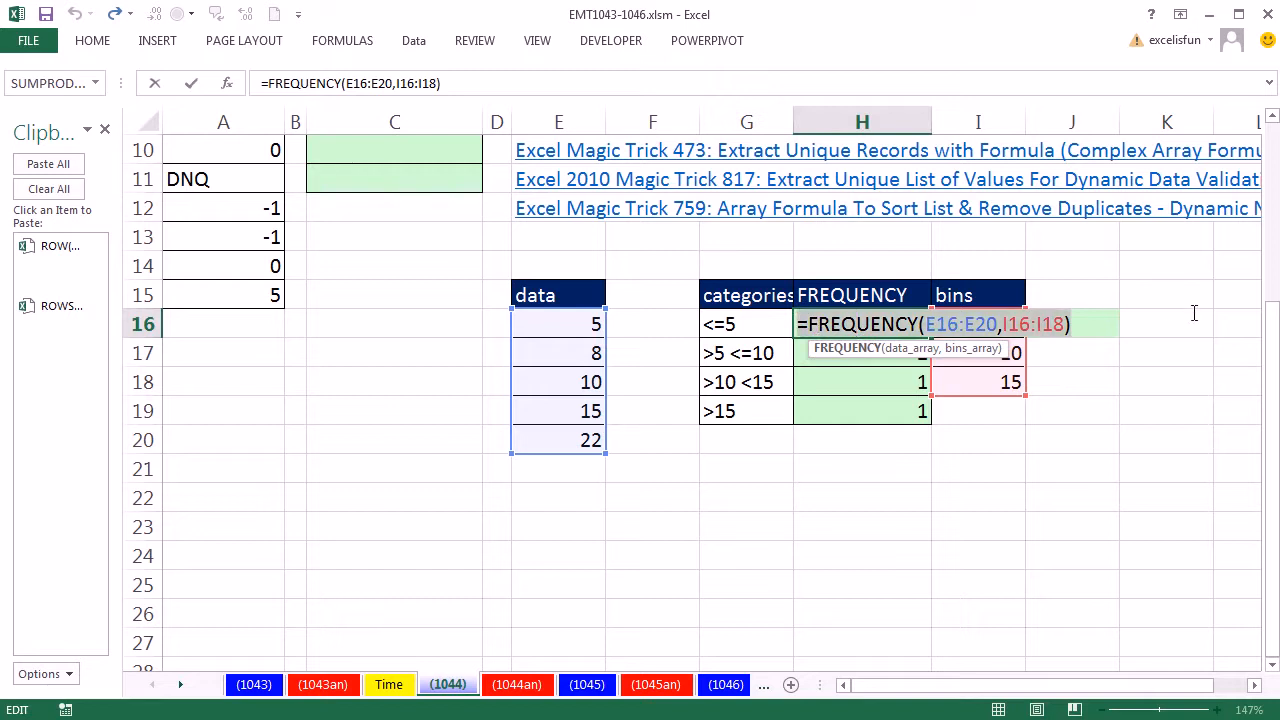
pyautogui.press('F9')
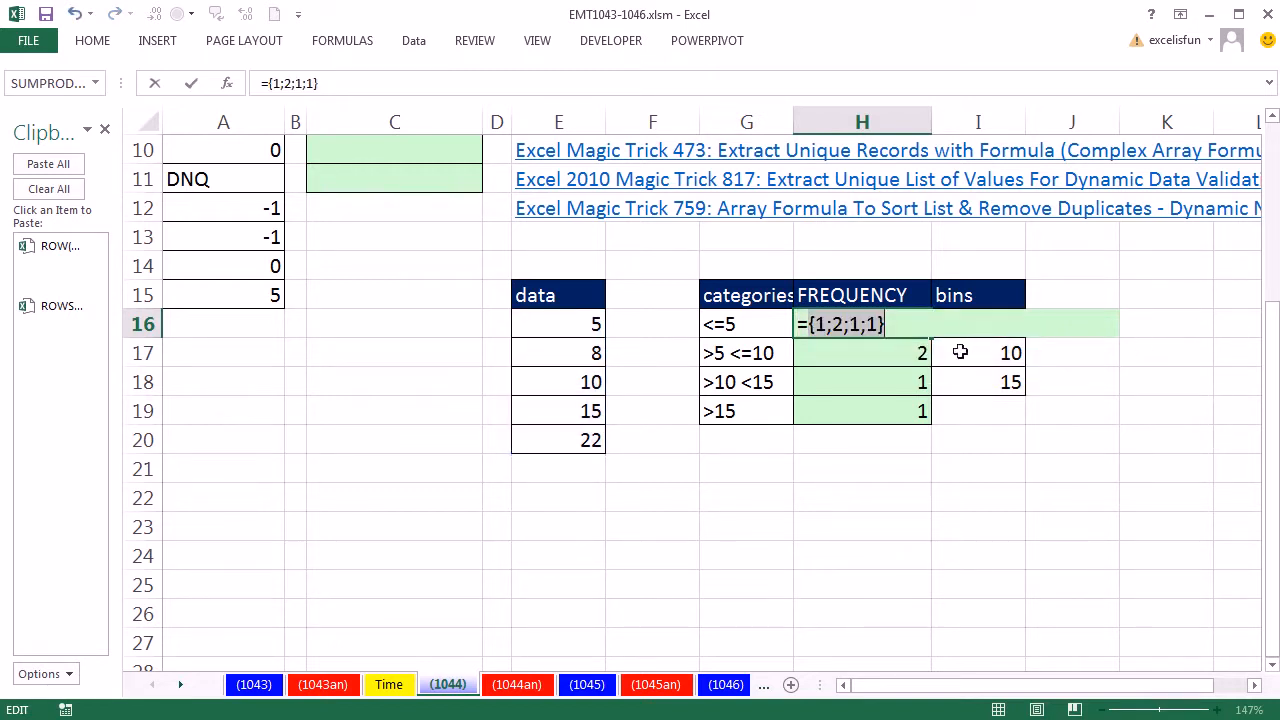
pyautogui.press('Escape')
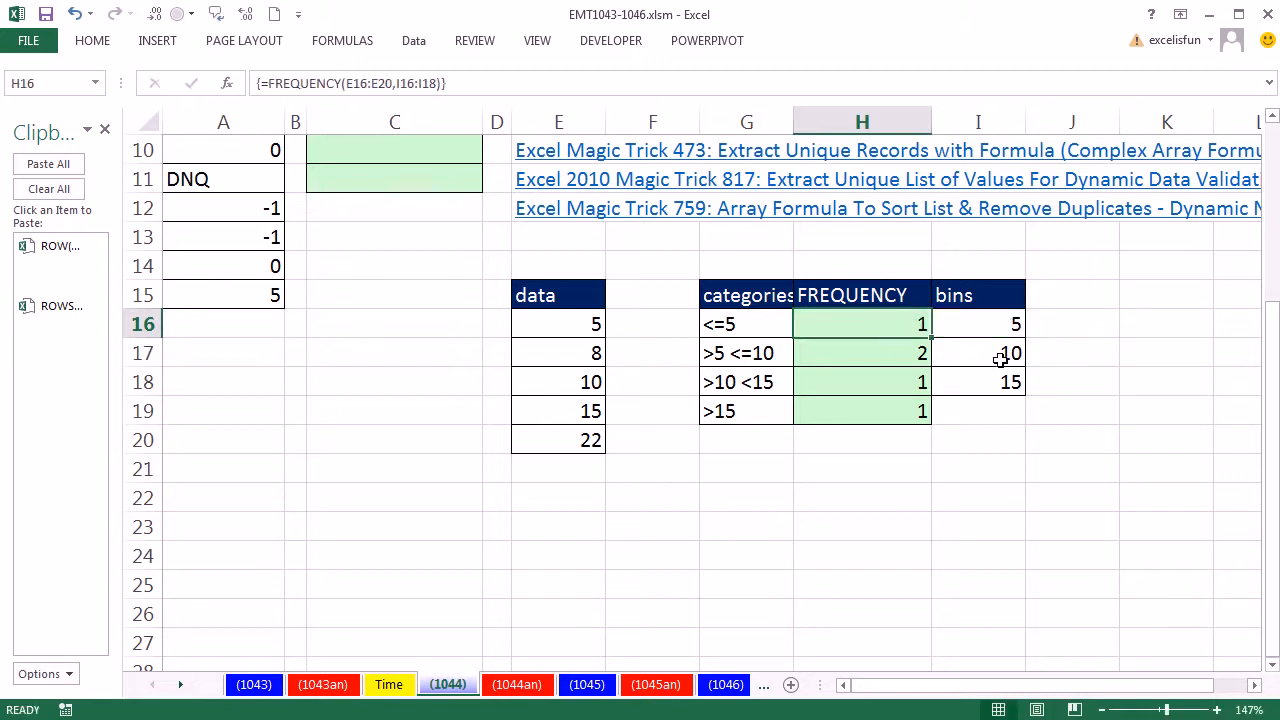
# Step: Move the data values 15 and 22 down one row and evaluate the FREQUENCY formula's result
pyautogui.moveTo(566, 411); pyautogui.dragTo(581, 474)
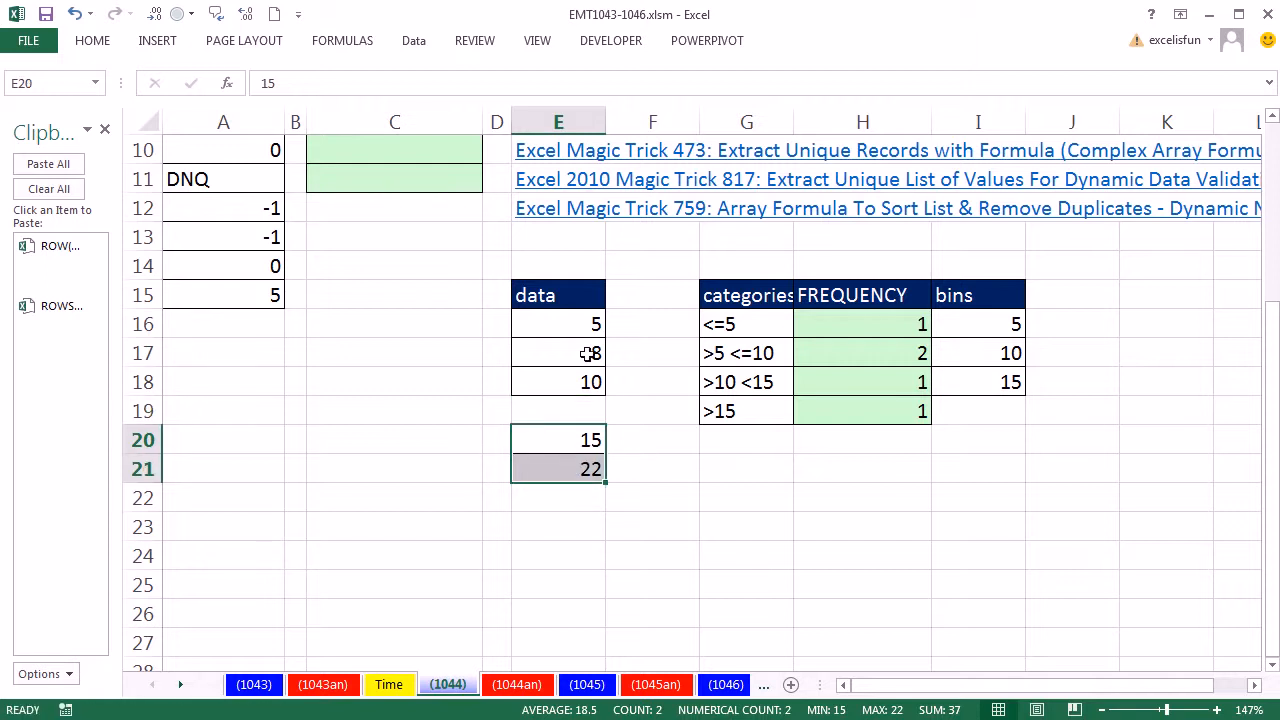
pyautogui.doubleClick(892, 324)
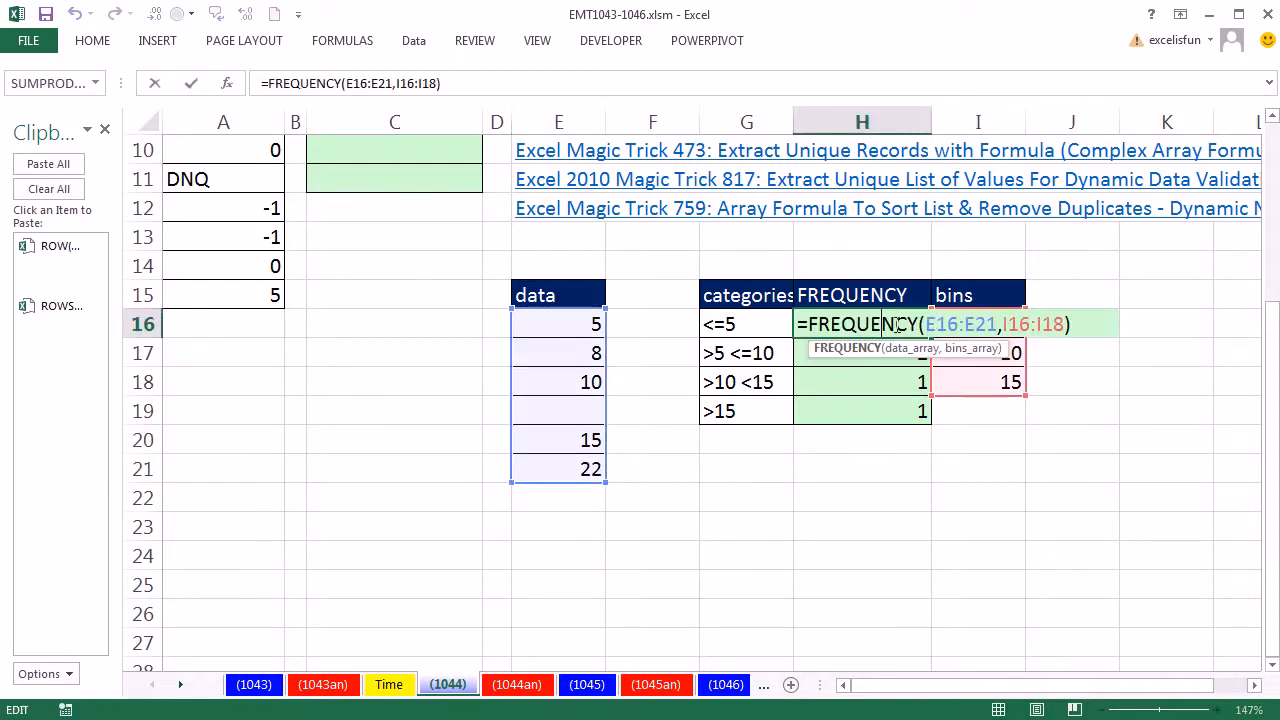
pyautogui.moveTo(812, 318); pyautogui.dragTo(1157, 334)
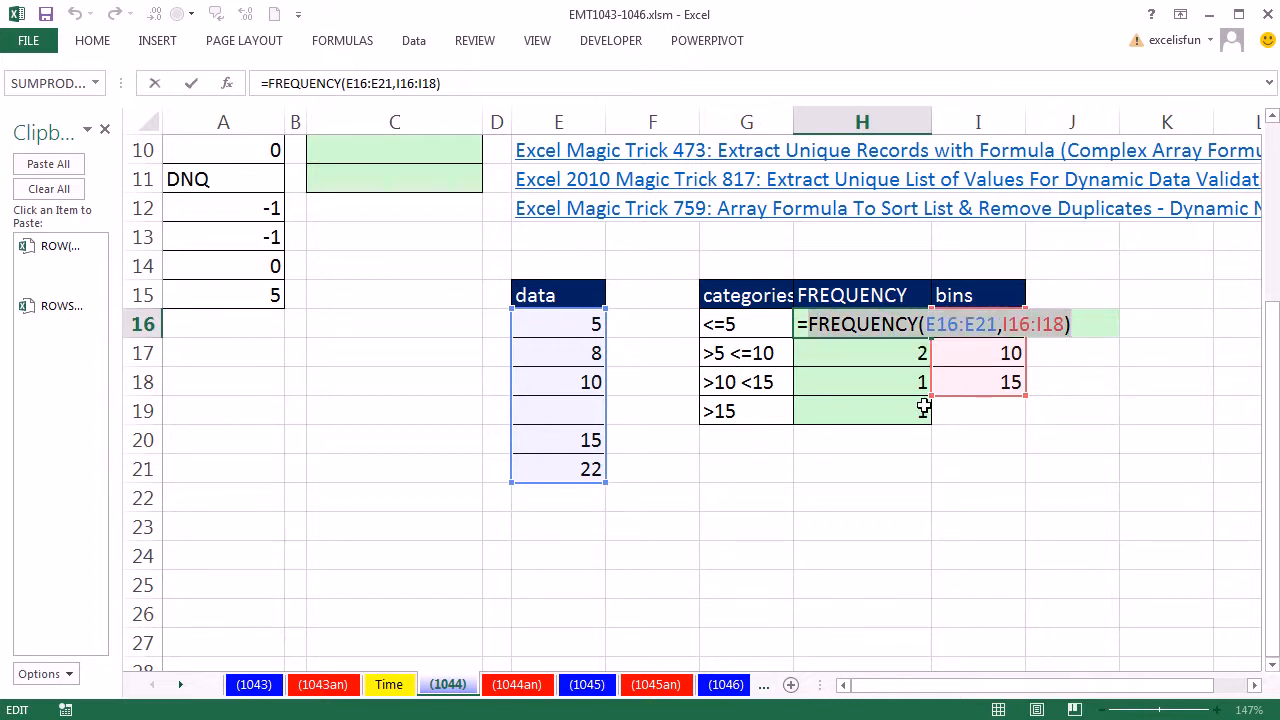
pyautogui.press('F9')
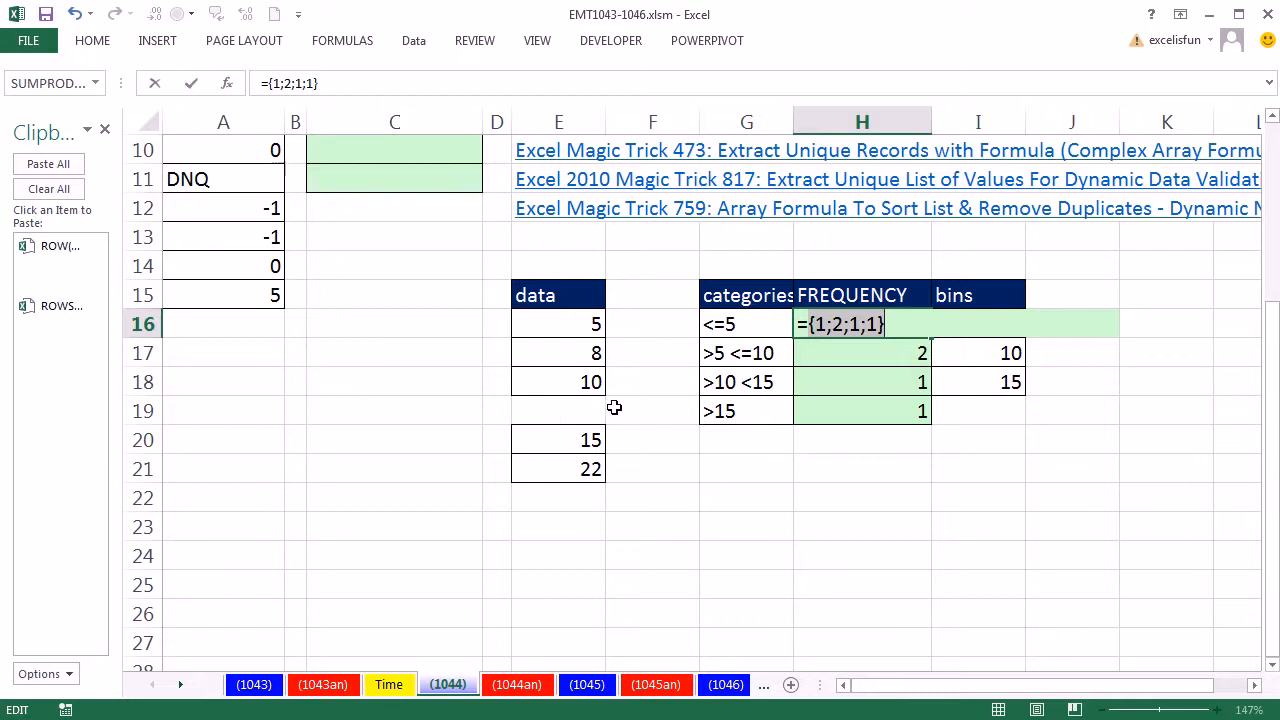
pyautogui.press('Escape')
# Step: Move the lower data values down another row and enter the text wqq in cell E20
pyautogui.moveTo(590, 440); pyautogui.dragTo(580, 510)
pyautogui.click(574, 434)
pyautogui.write('wq')
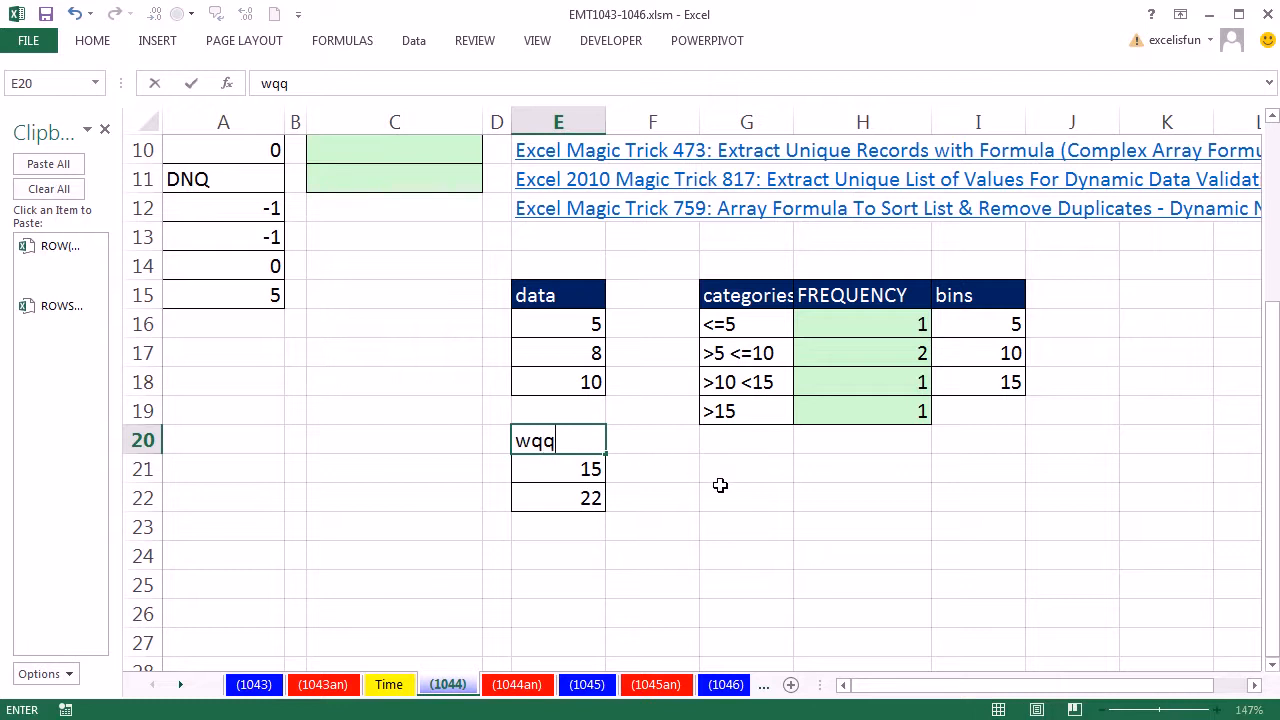
pyautogui.write('q')
pyautogui.click(705, 492)
# Step: Evaluate the FREQUENCY formula in H16 to its array of counts and cancel the edit
pyautogui.doubleClick(822, 324)
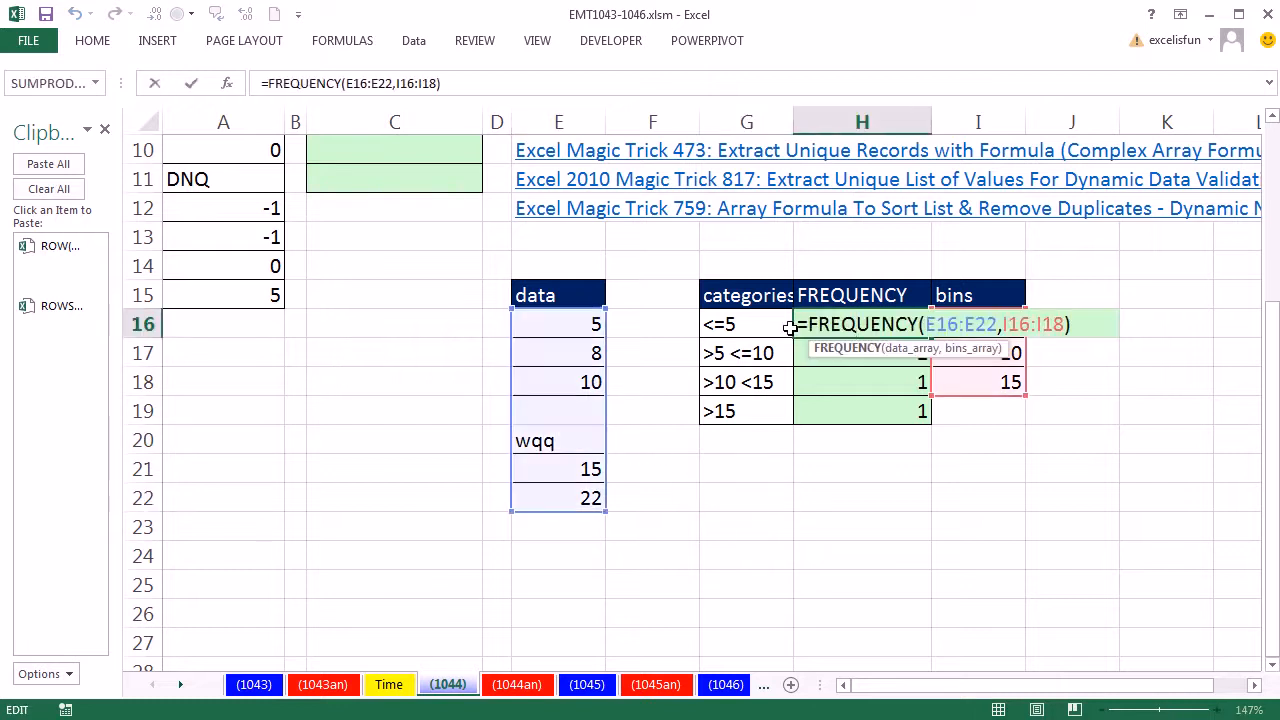
pyautogui.moveTo(800, 325); pyautogui.dragTo(1157, 326)
pyautogui.press('F9')
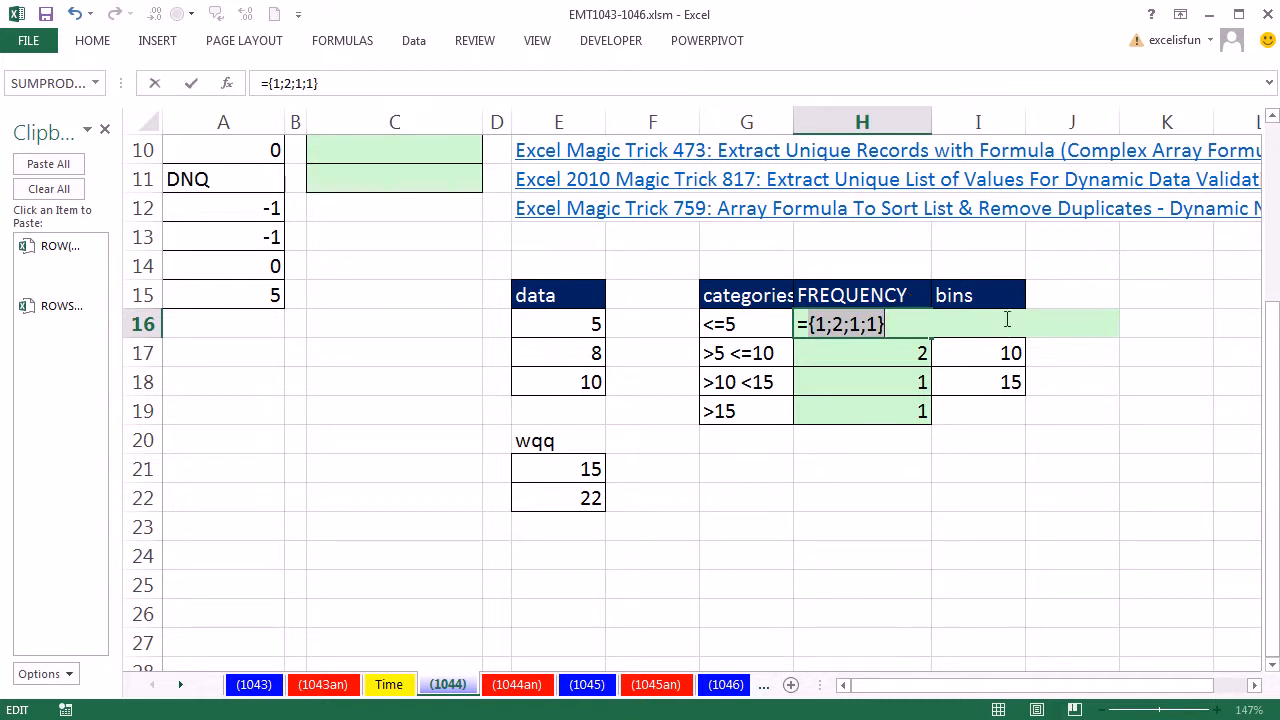
pyautogui.press('Escape')
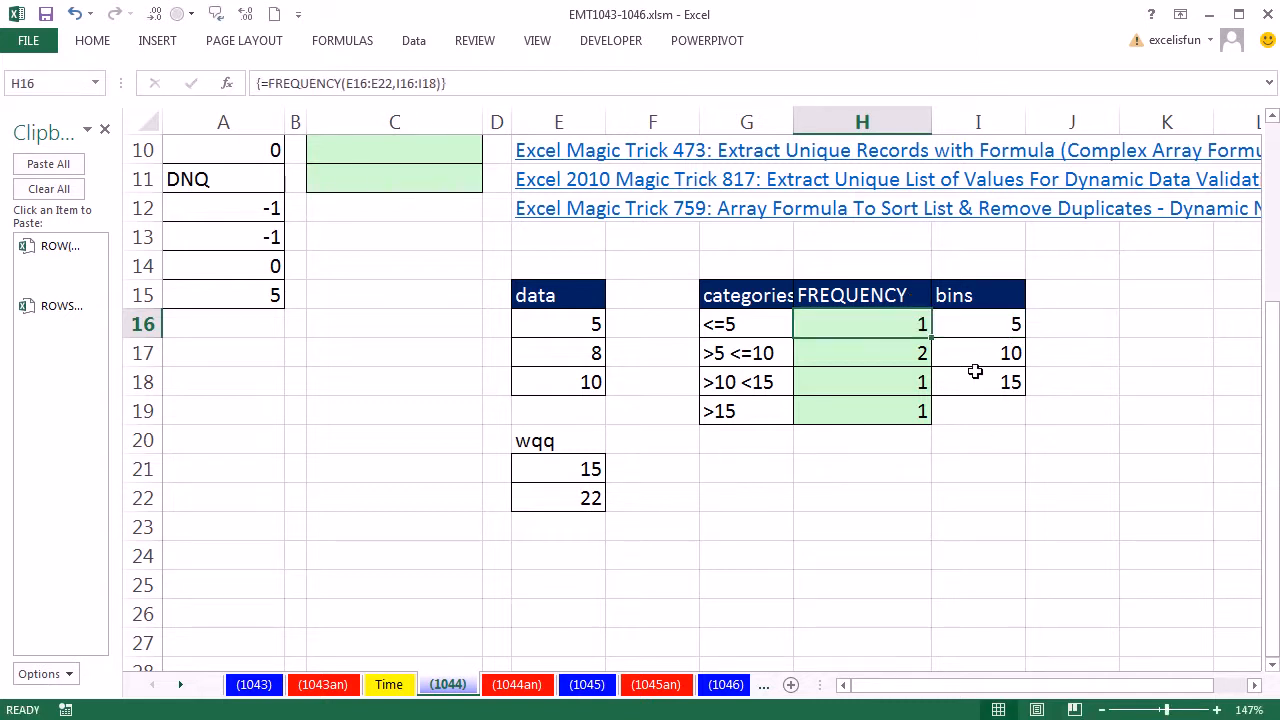
# Step: Move the bin value 15 down to I19 and evaluate the FREQUENCY formula's result
pyautogui.click(977, 375)
pyautogui.moveTo(994, 397); pyautogui.dragTo(1006, 428)
pyautogui.doubleClick(886, 318)
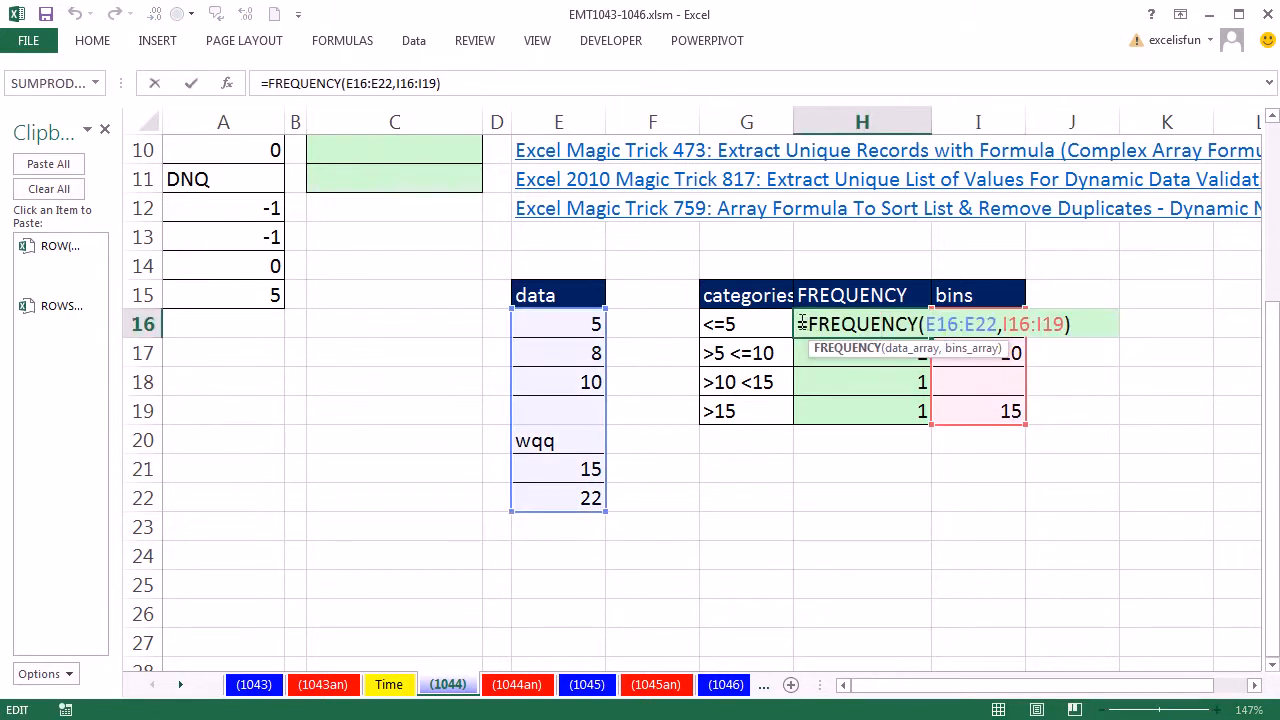
pyautogui.press('End')
pyautogui.press('F9')
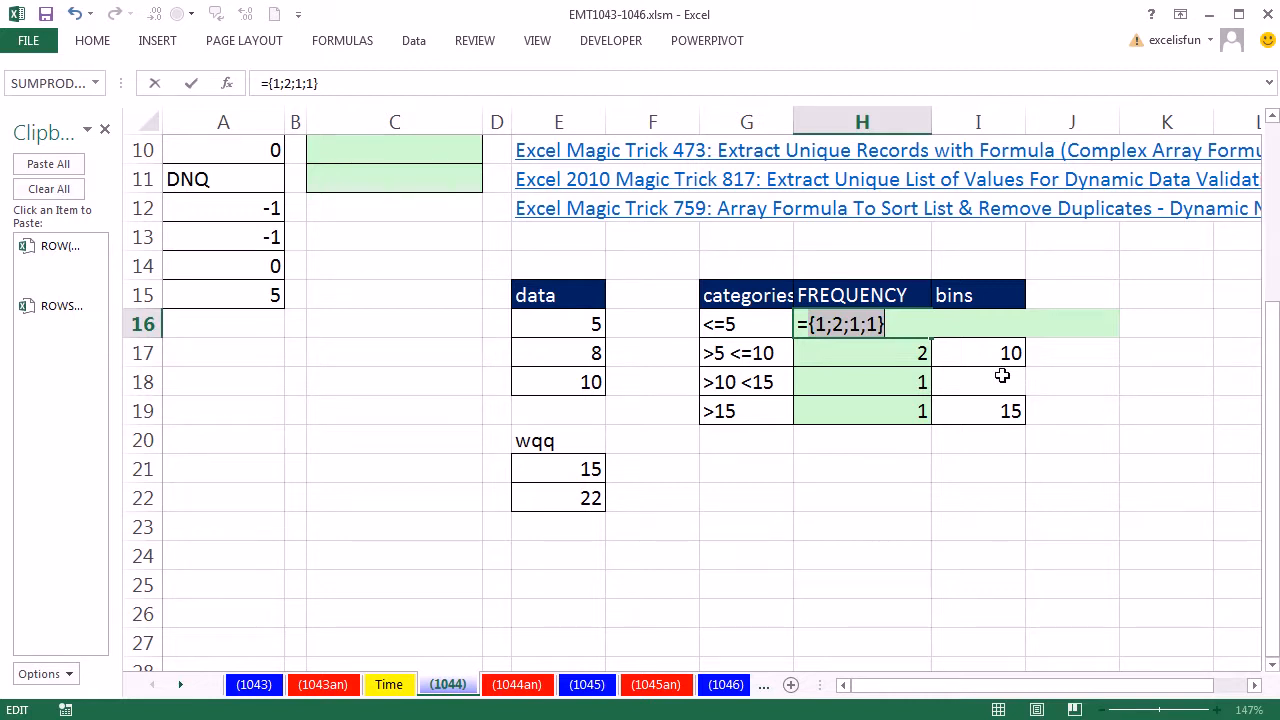
pyautogui.press('Escape')
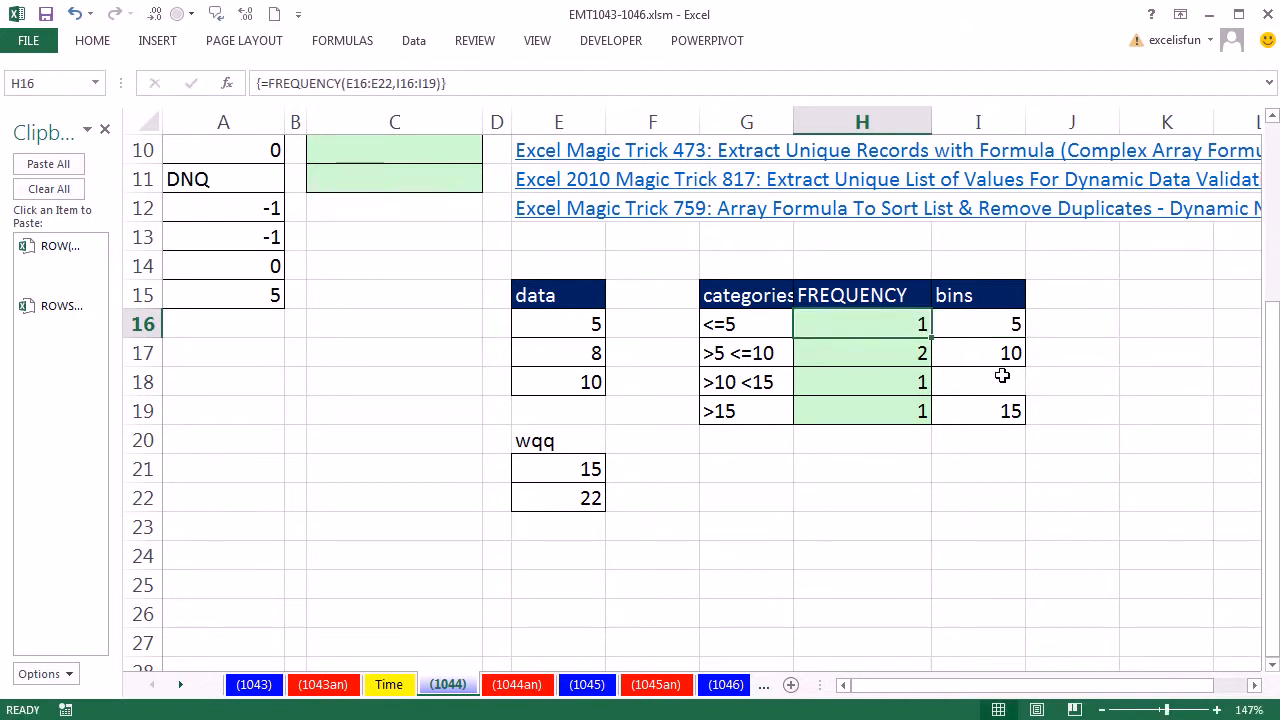
# Step: Undo the last three changes to the data and bins
pyautogui.hotkey('ctrl', 'z')
pyautogui.hotkey('ctrl', 'z')
pyautogui.hotkey('ctrl', 'z')
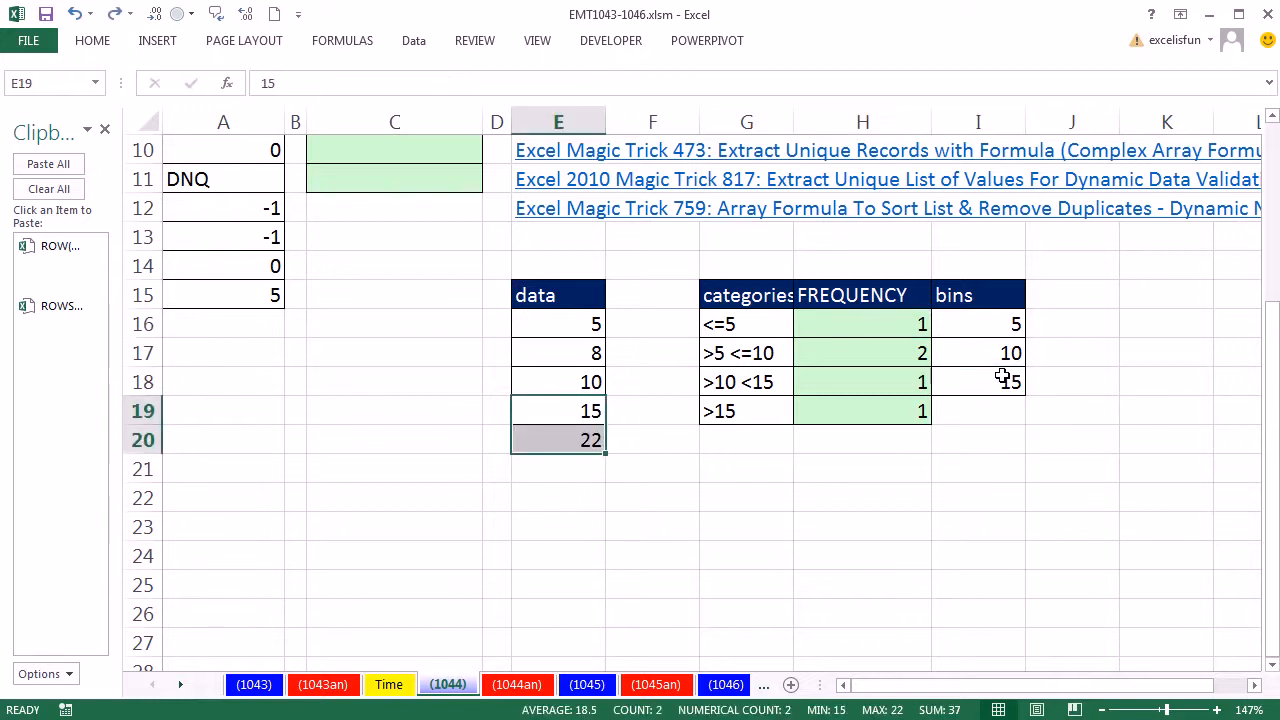
# Step: Examine the sorted unique list array formula in C5 and re-enter it as an array formula
pyautogui.scroll(3, 650, 408)
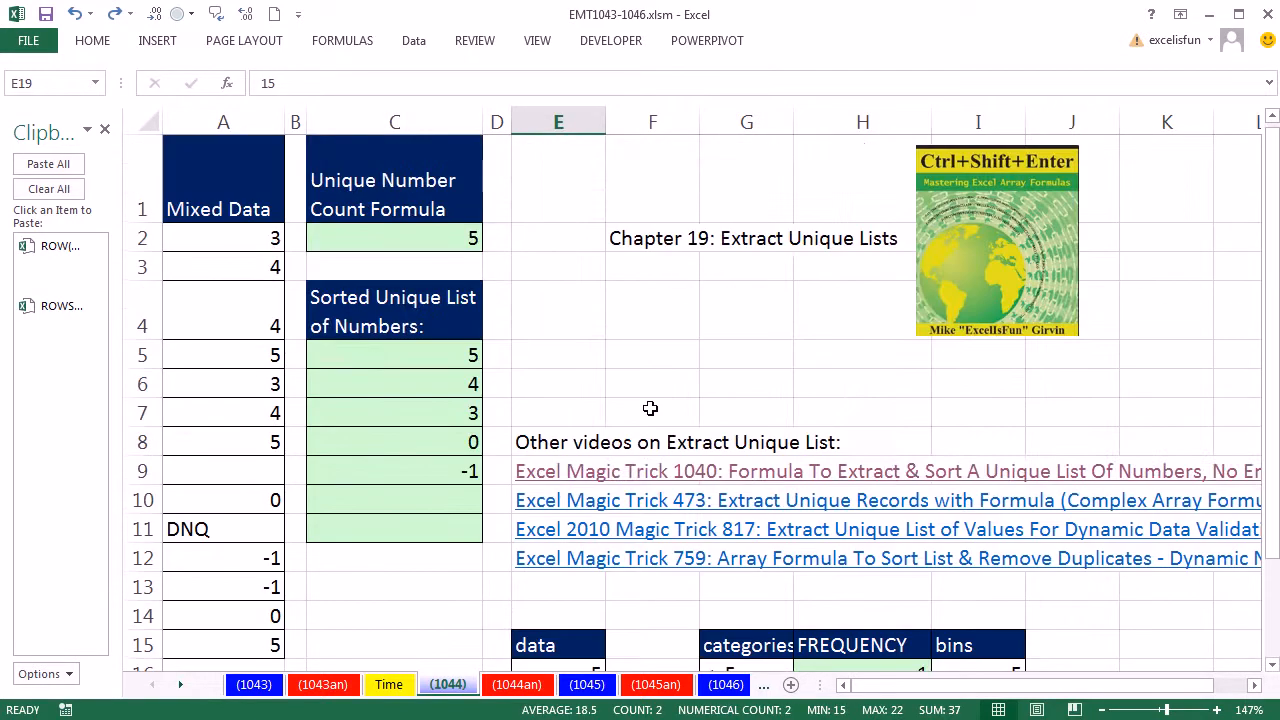
pyautogui.doubleClick(417, 360)
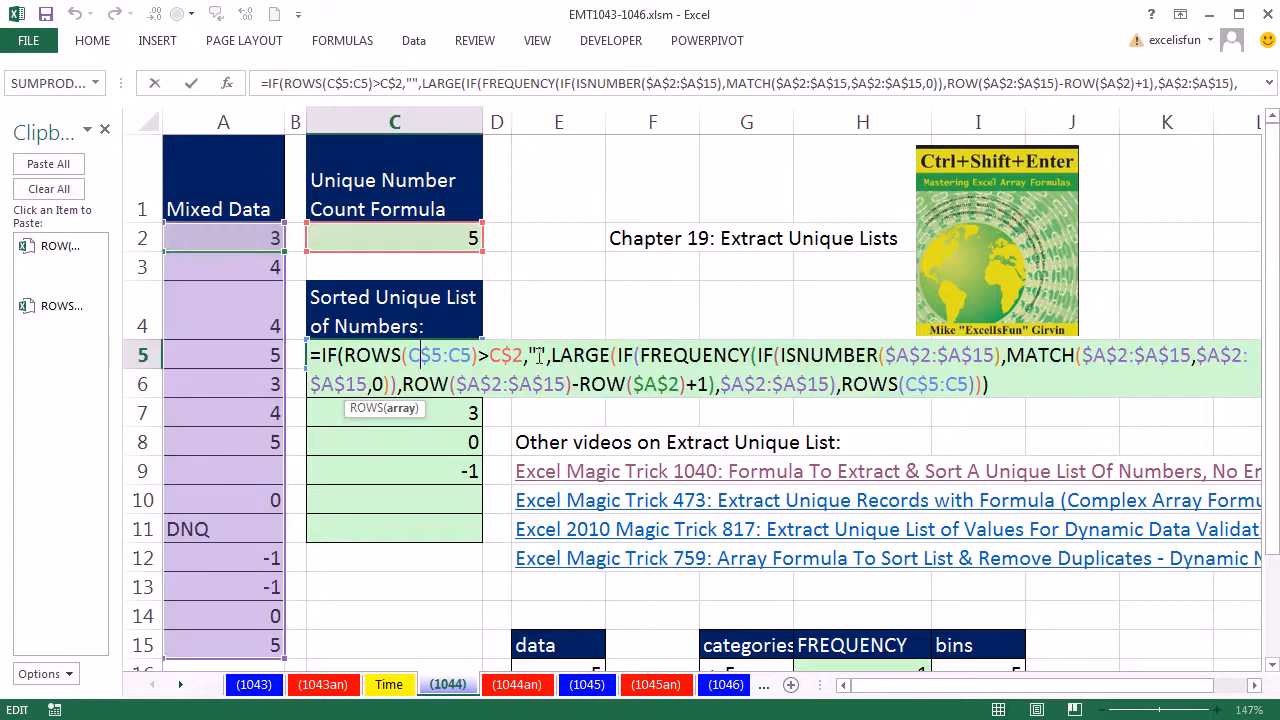
pyautogui.click(620, 356)
pyautogui.click(605, 408)
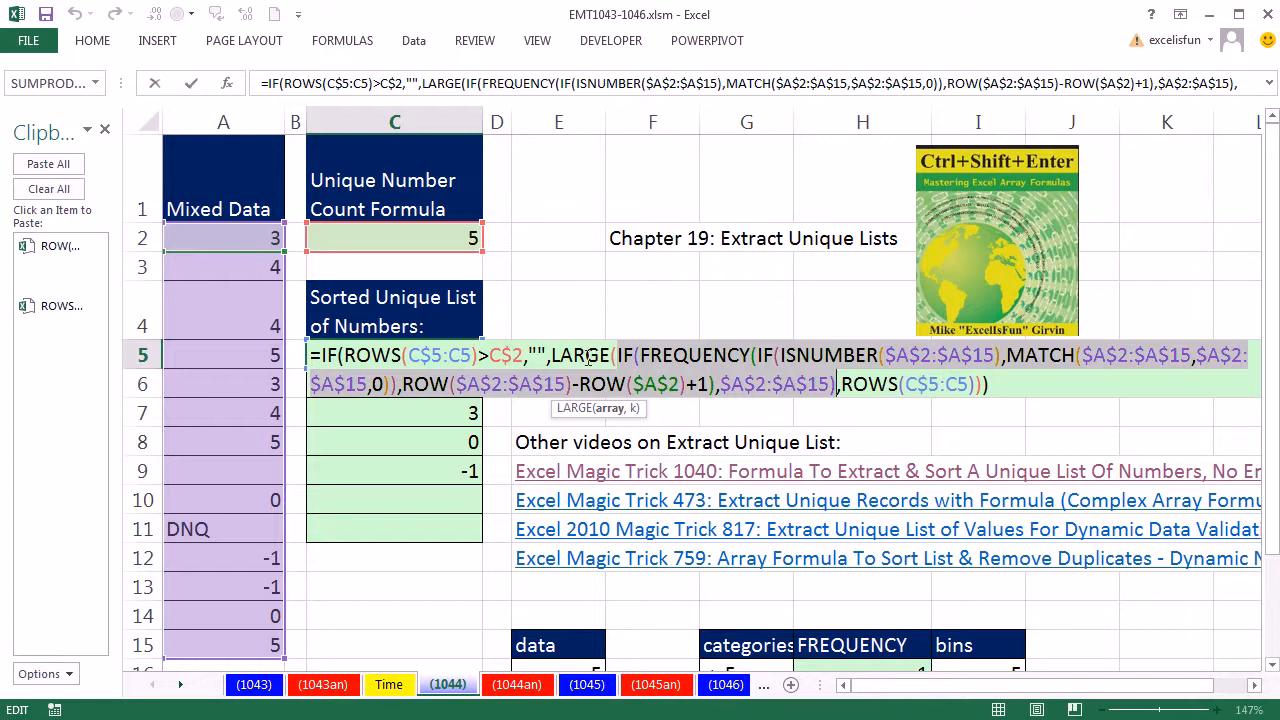
pyautogui.hotkey('ctrl', 'shift', 'Return')
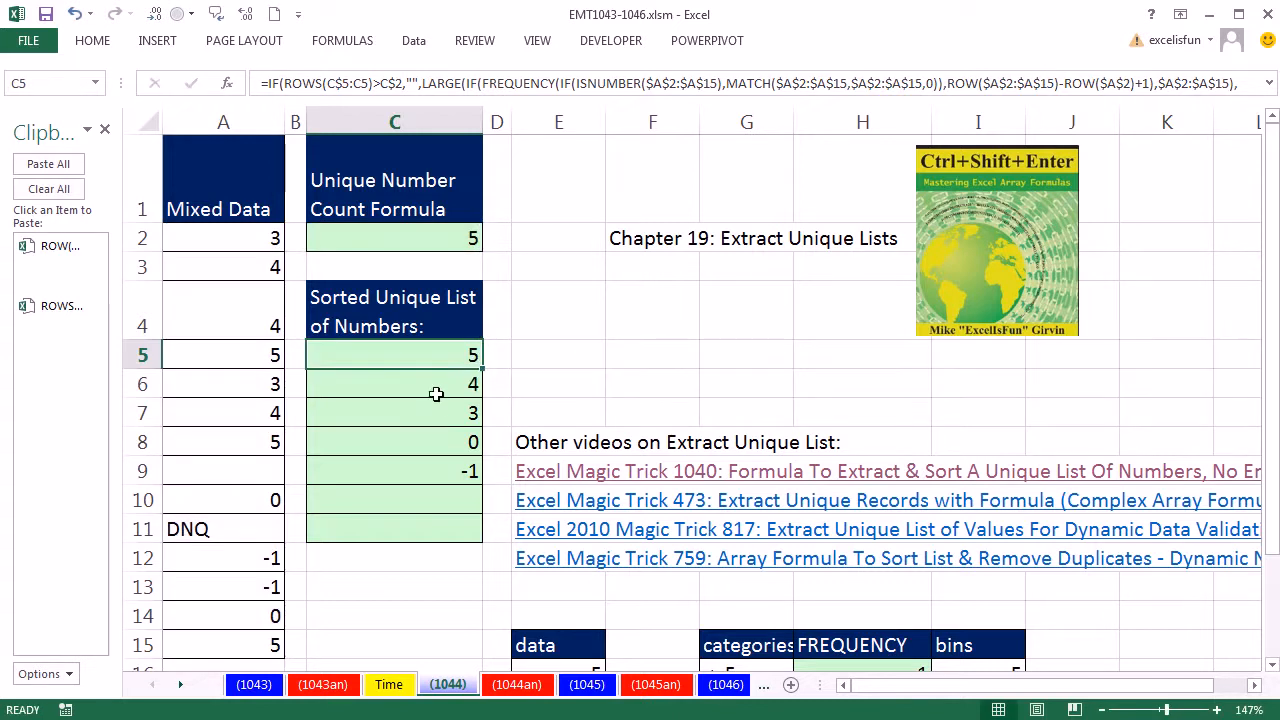
# Step: Clear the sorted unique list formulas from C5:C11
pyautogui.moveTo(430, 365); pyautogui.dragTo(434, 531)
pyautogui.press('Delete')
pyautogui.click(432, 357)
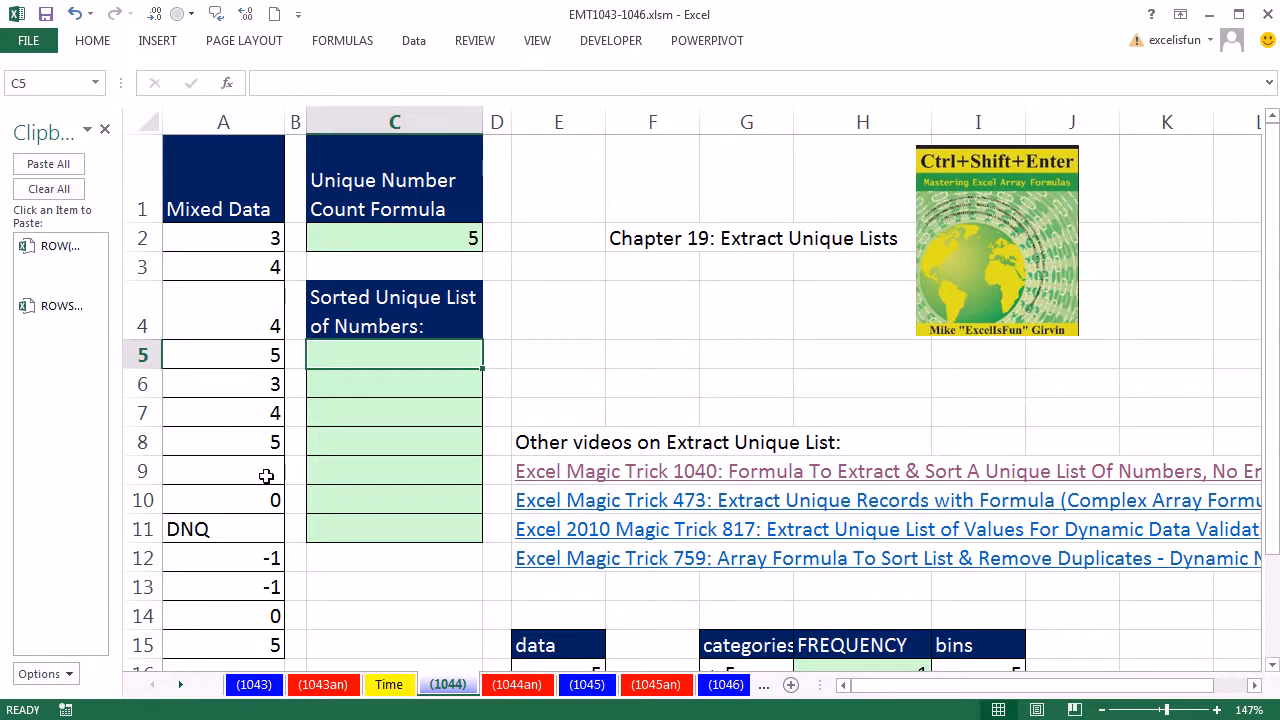
# Step: Start a MATCH formula in C5 that looks up $A$2:$A$15 within $A$2:$A$15, and evaluate it
pyautogui.write('=ma')
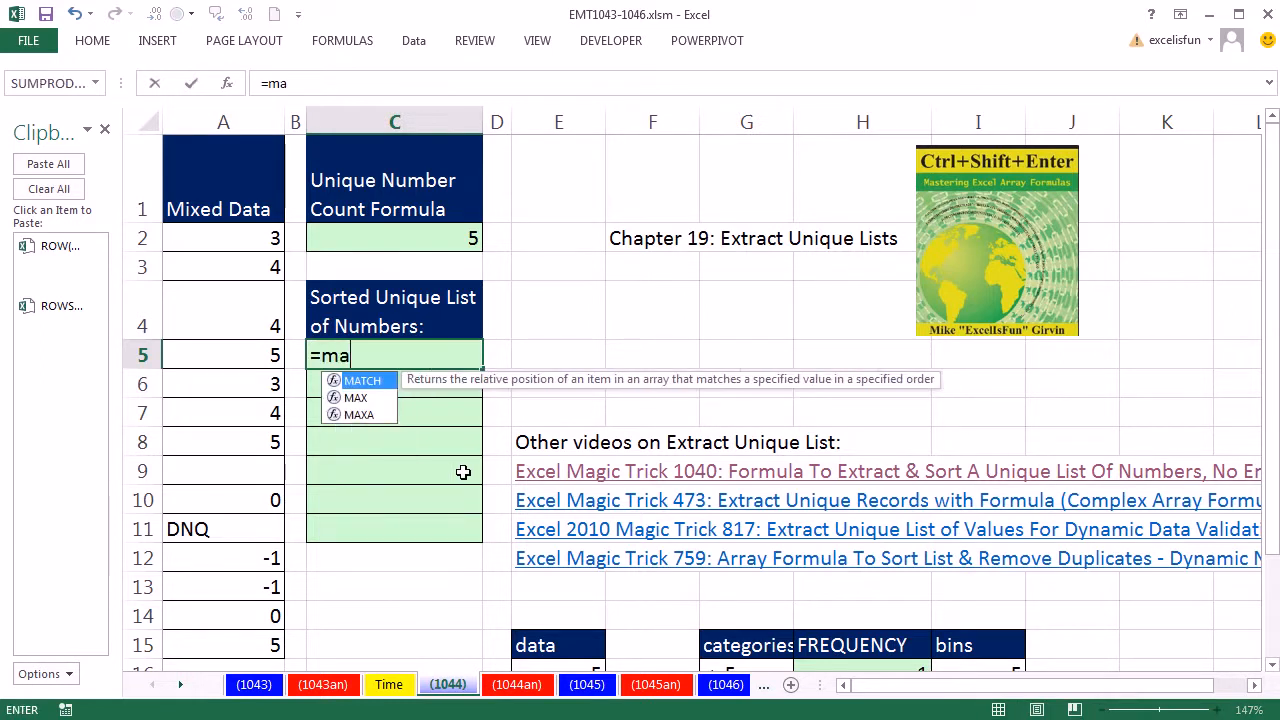
pyautogui.press('Tab')
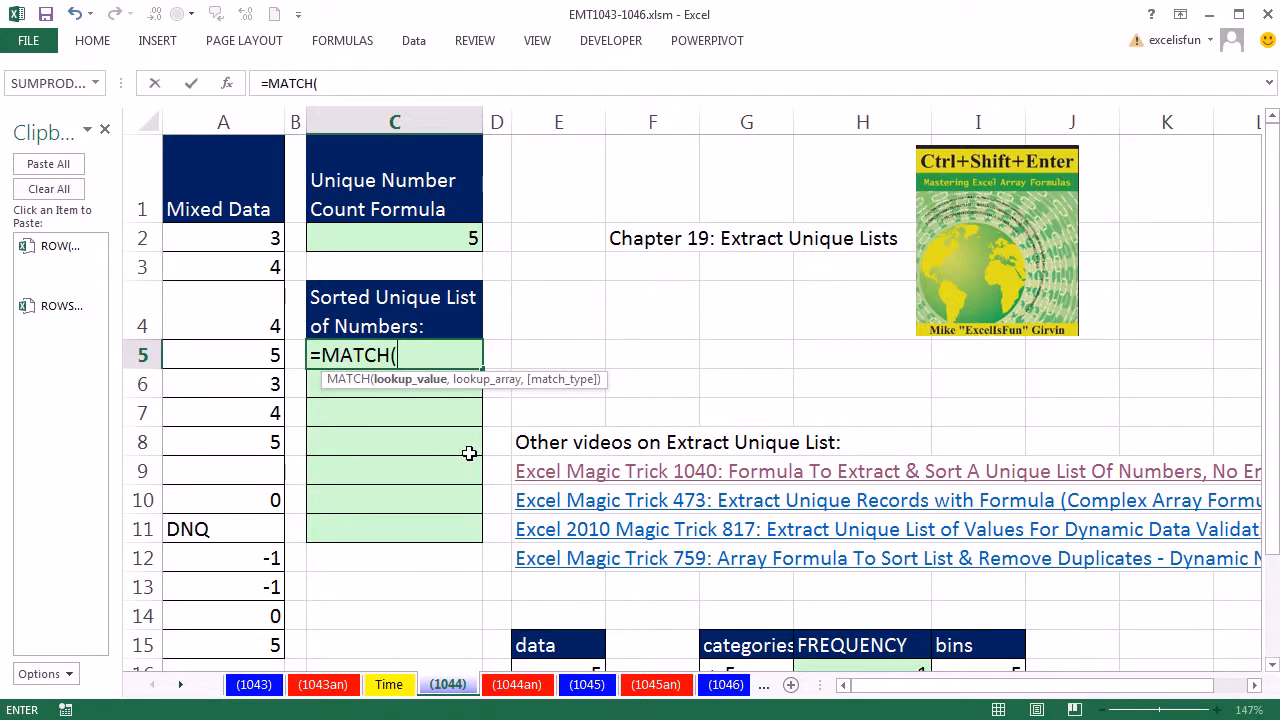
pyautogui.moveTo(244, 238); pyautogui.dragTo(244, 630)
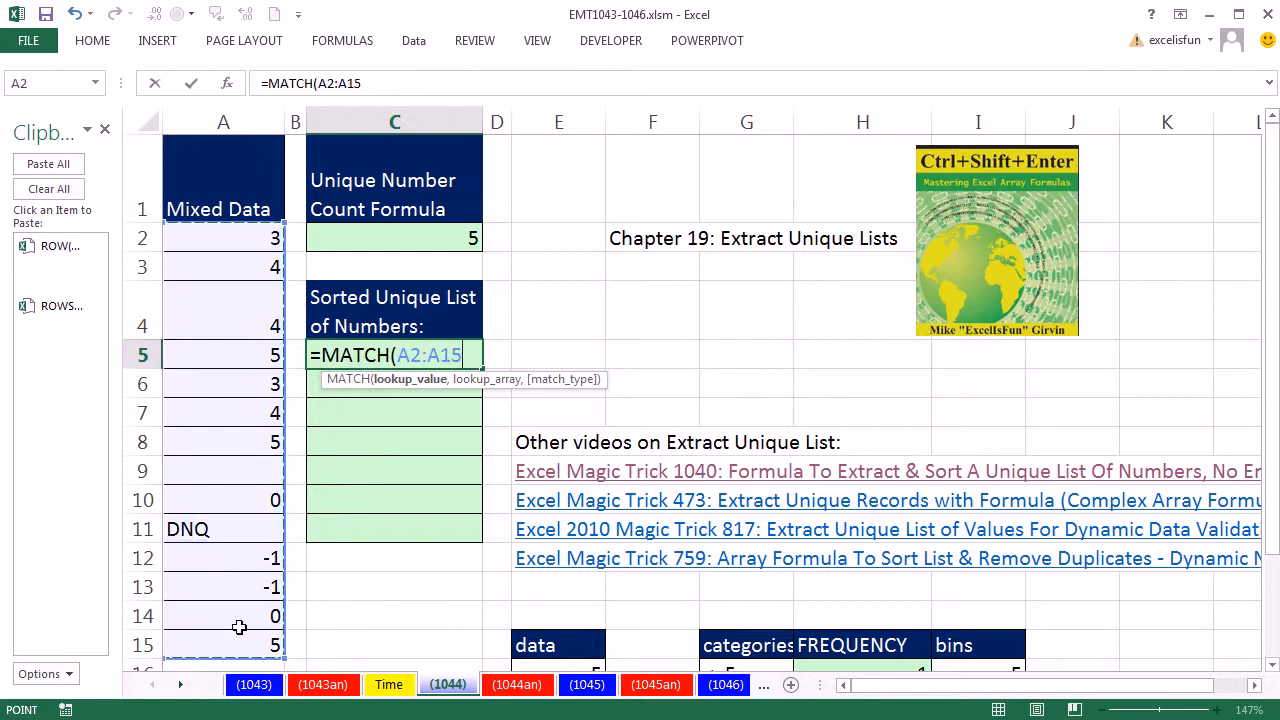
pyautogui.press('F4')
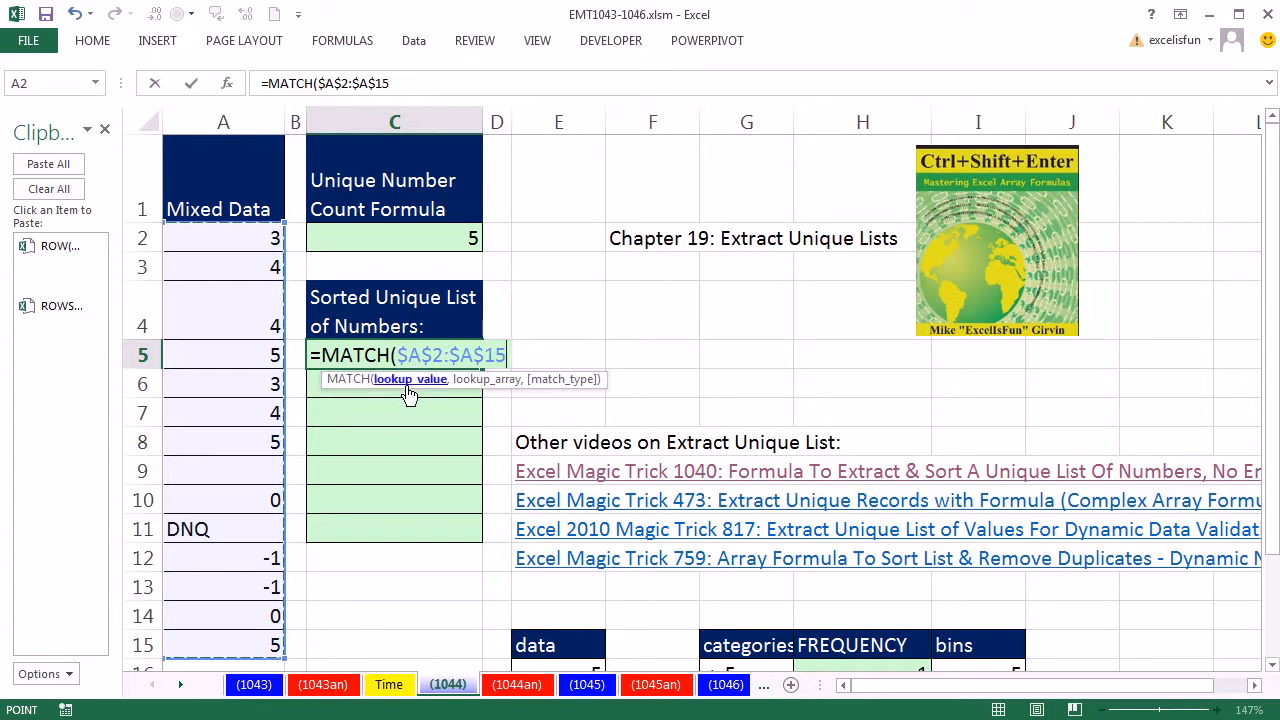
pyautogui.write(',')
pyautogui.moveTo(231, 241); pyautogui.dragTo(231, 644)
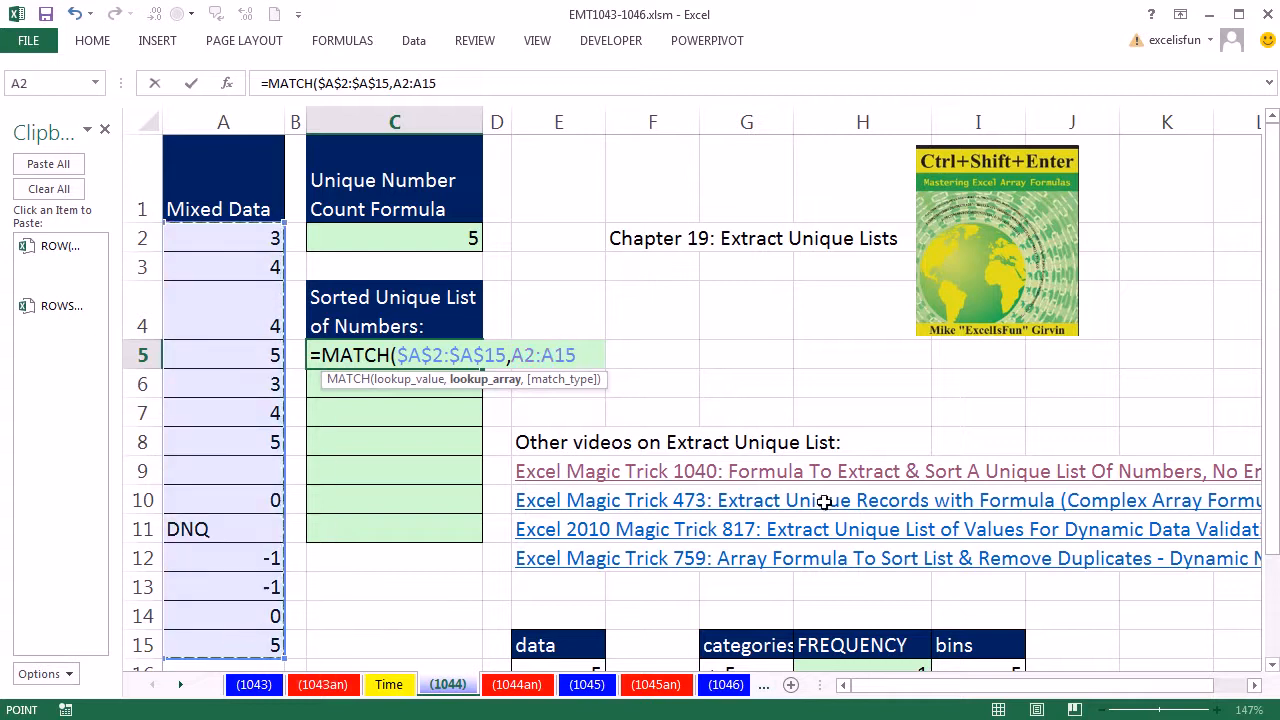
pyautogui.press('F4')
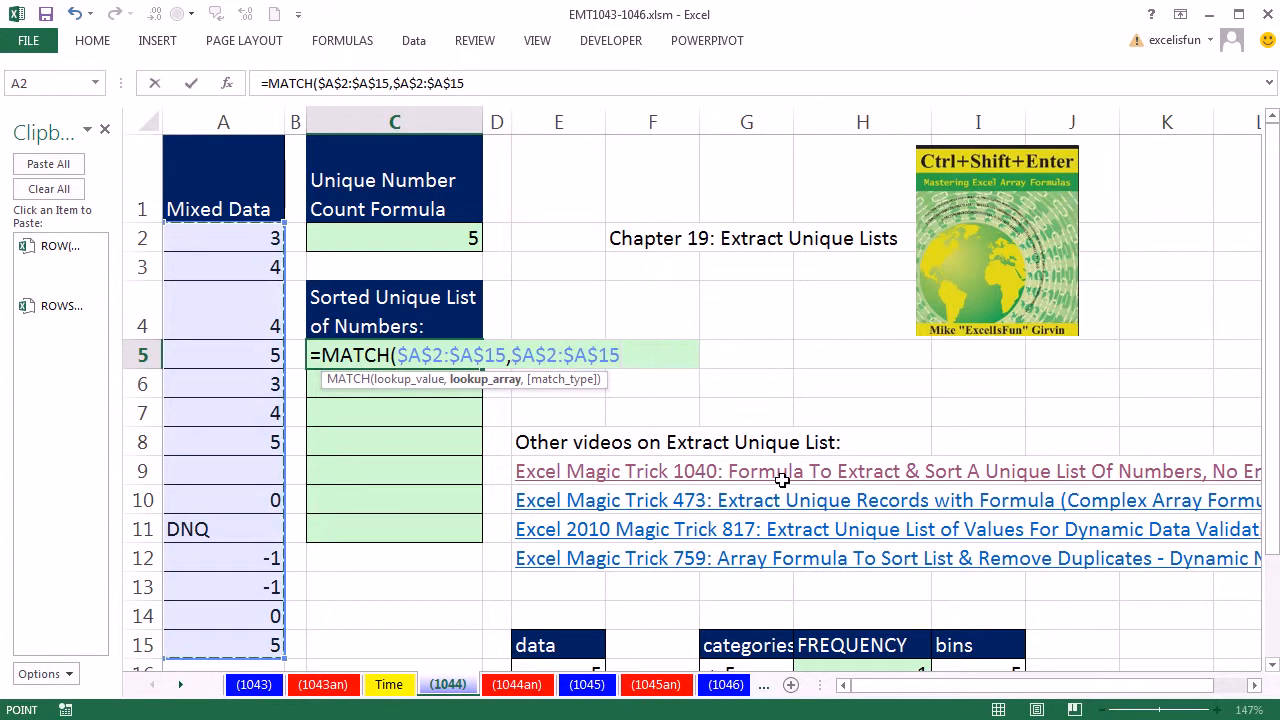
pyautogui.moveTo(627, 355); pyautogui.dragTo(172, 340)
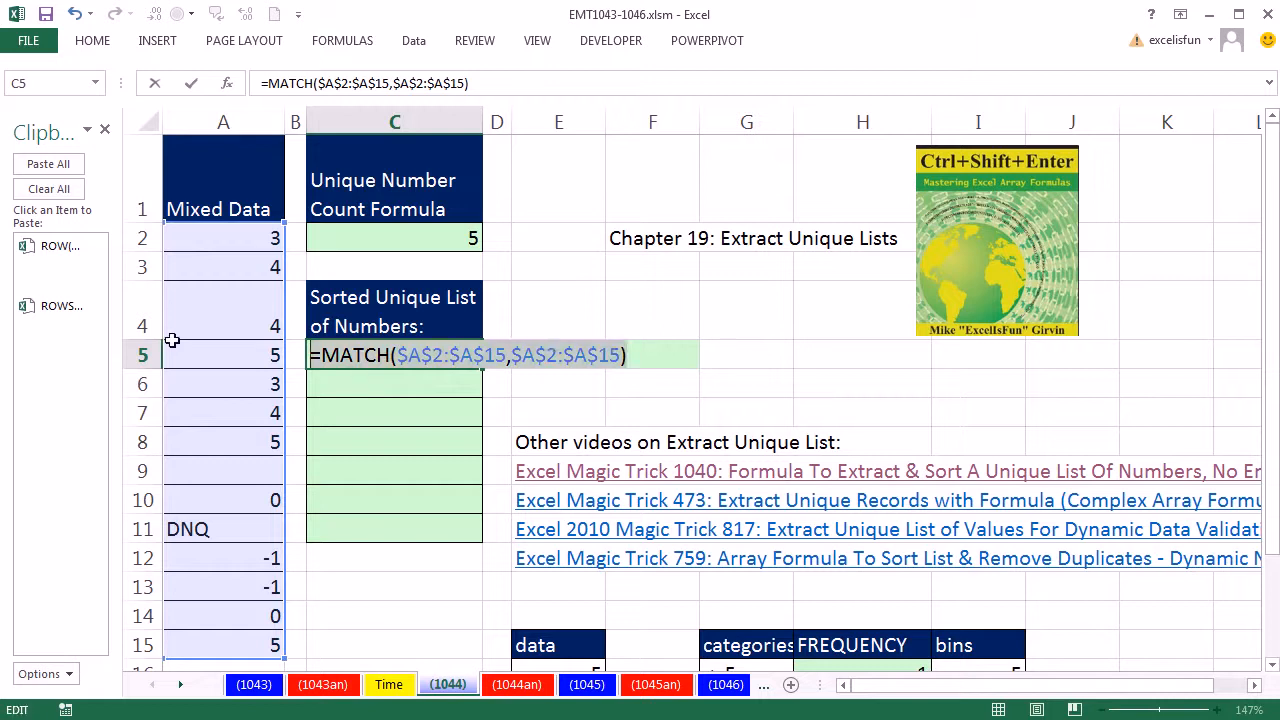
pyautogui.press('F9')
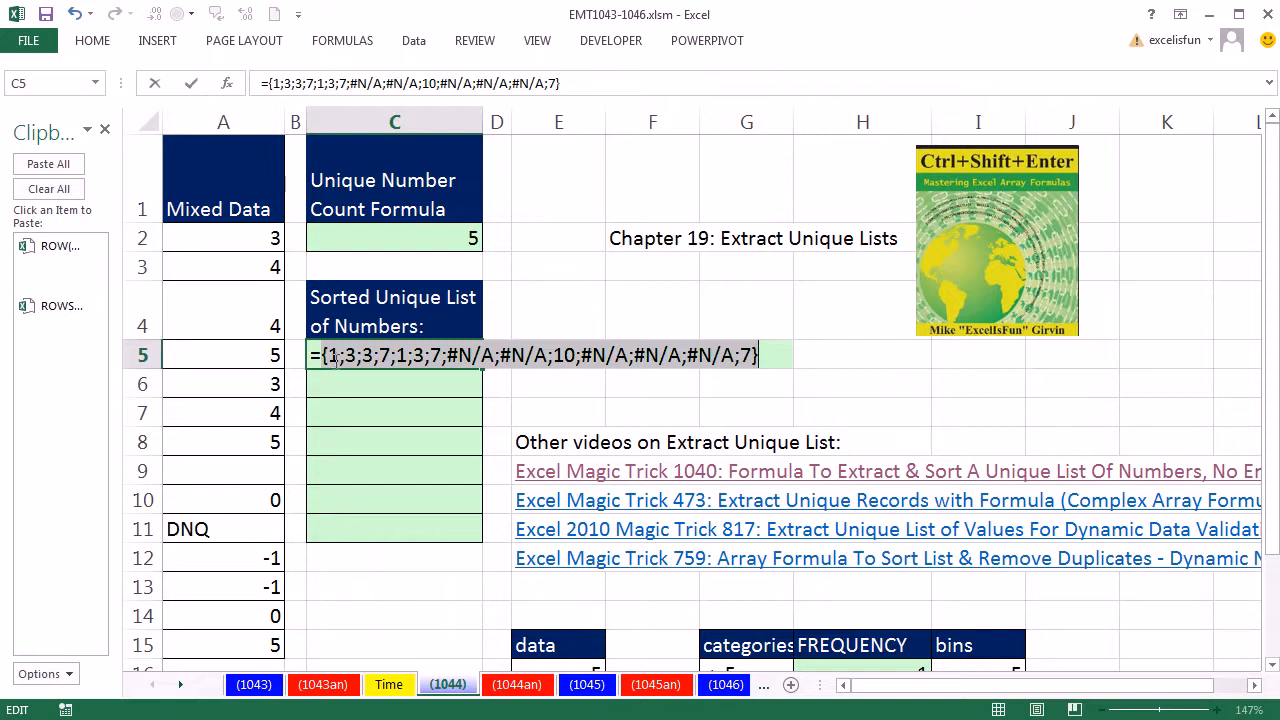
pyautogui.hotkey('ctrl', 'z')
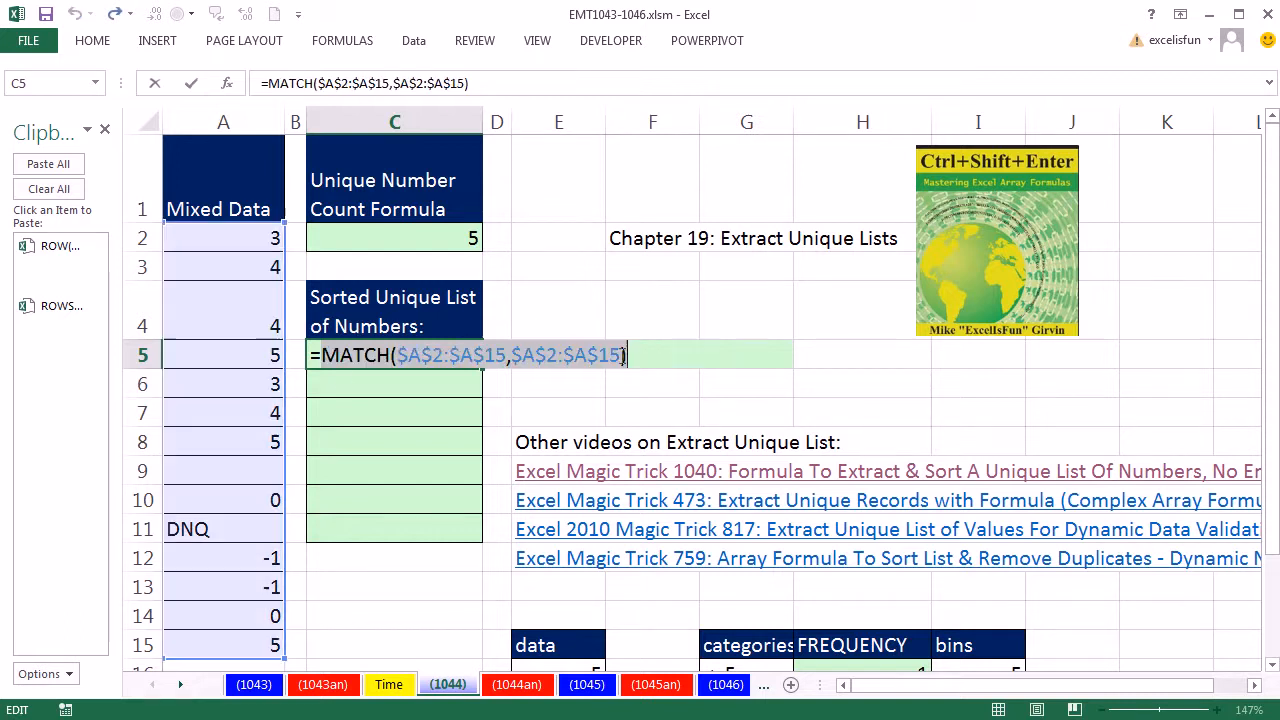
# Step: Set the MATCH match type to 0 and evaluate the formula's result
pyautogui.click(627, 350)
pyautogui.click(623, 358)
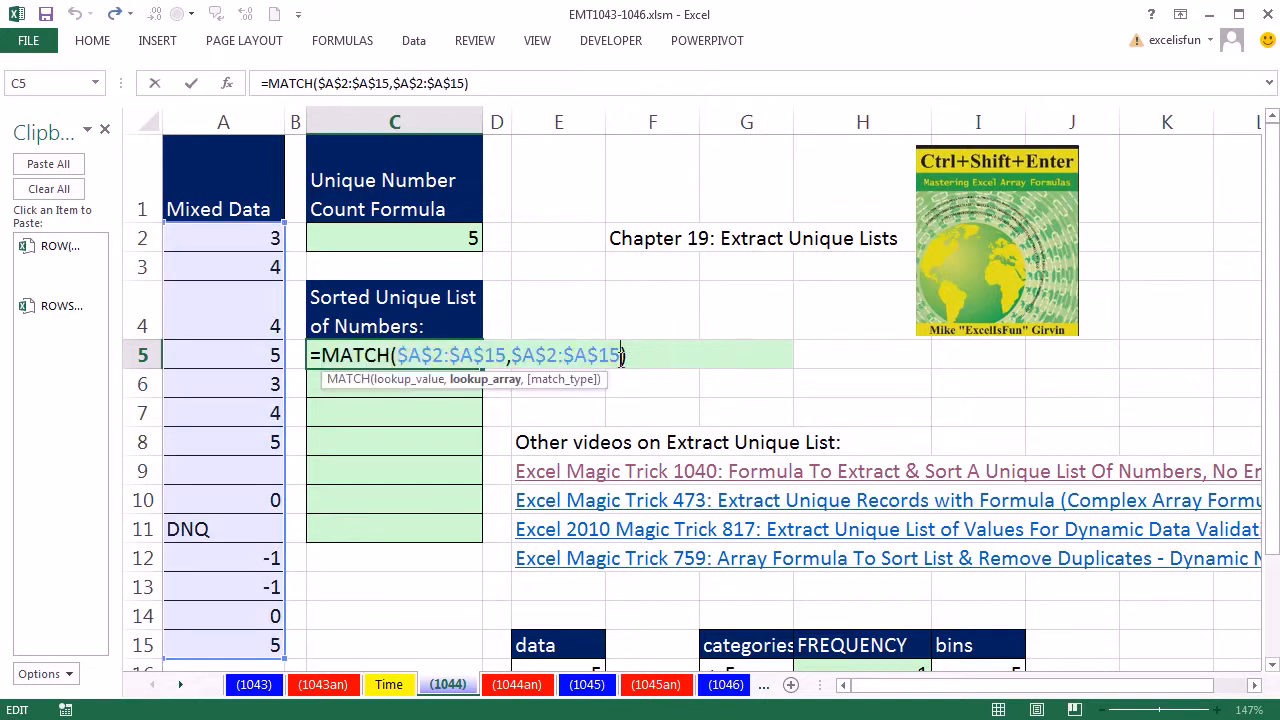
pyautogui.write(',')
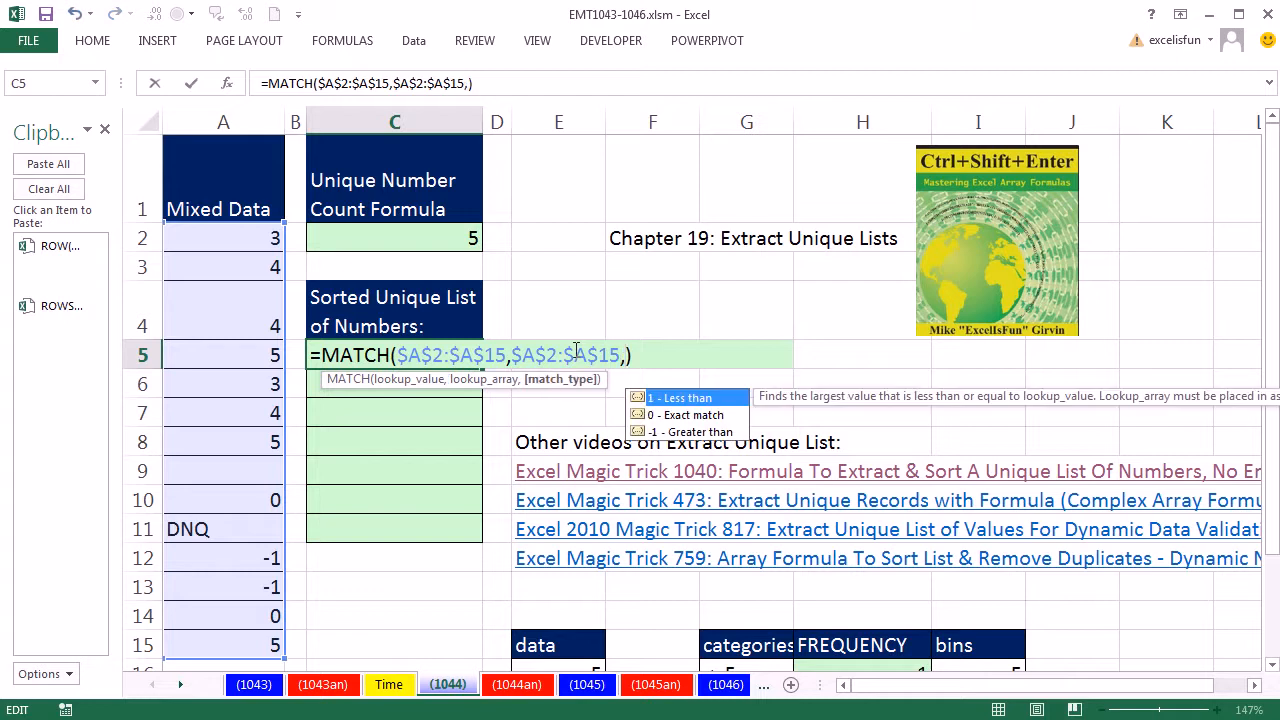
pyautogui.write('0')
pyautogui.moveTo(668, 355); pyautogui.dragTo(20, 303)
pyautogui.press('F9')
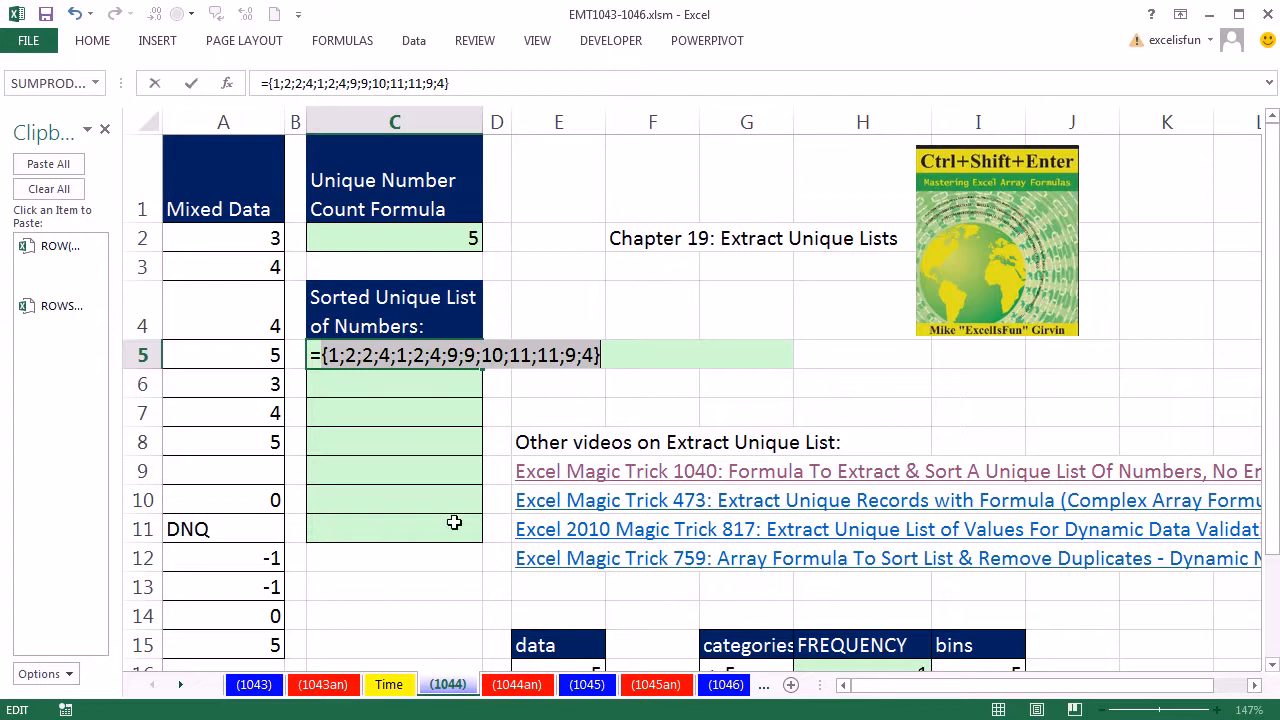
pyautogui.hotkey('ctrl', 'z')
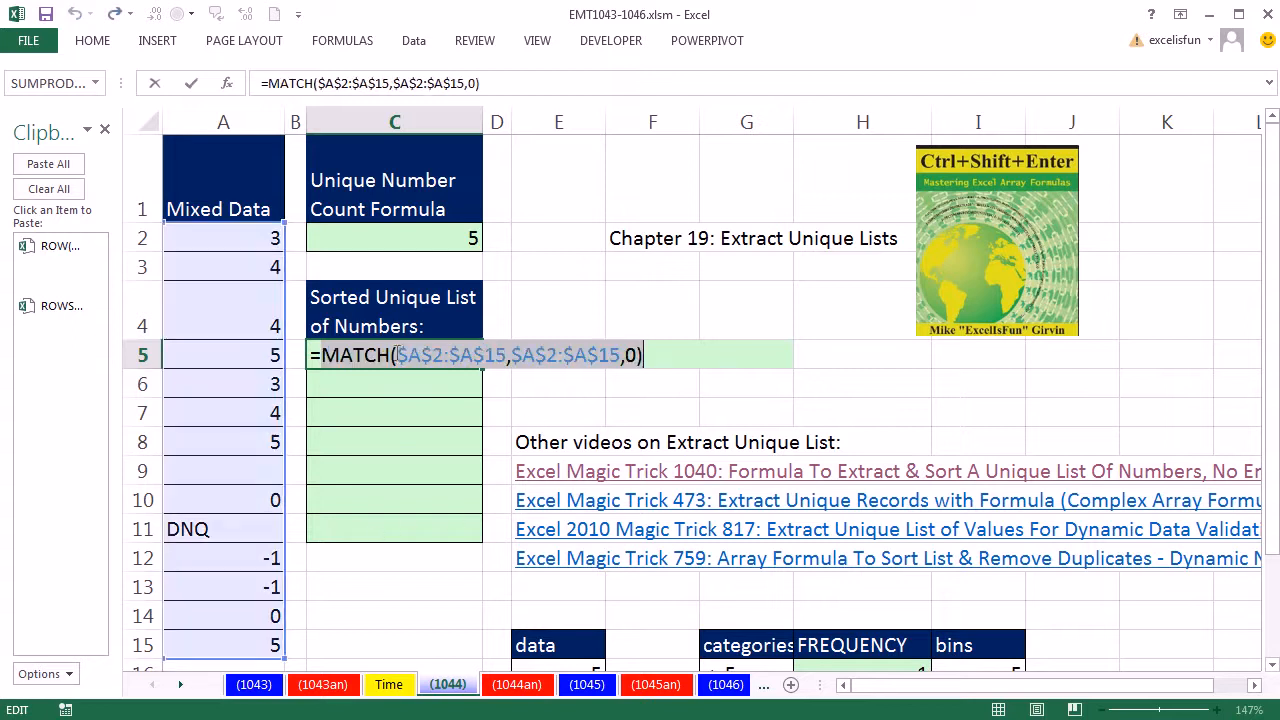
# Step: Wrap the MATCH in an IF whose logical test is ISNUMBER($A$2:$A$15)
pyautogui.click(323, 357)
pyautogui.write('IF(isnu')
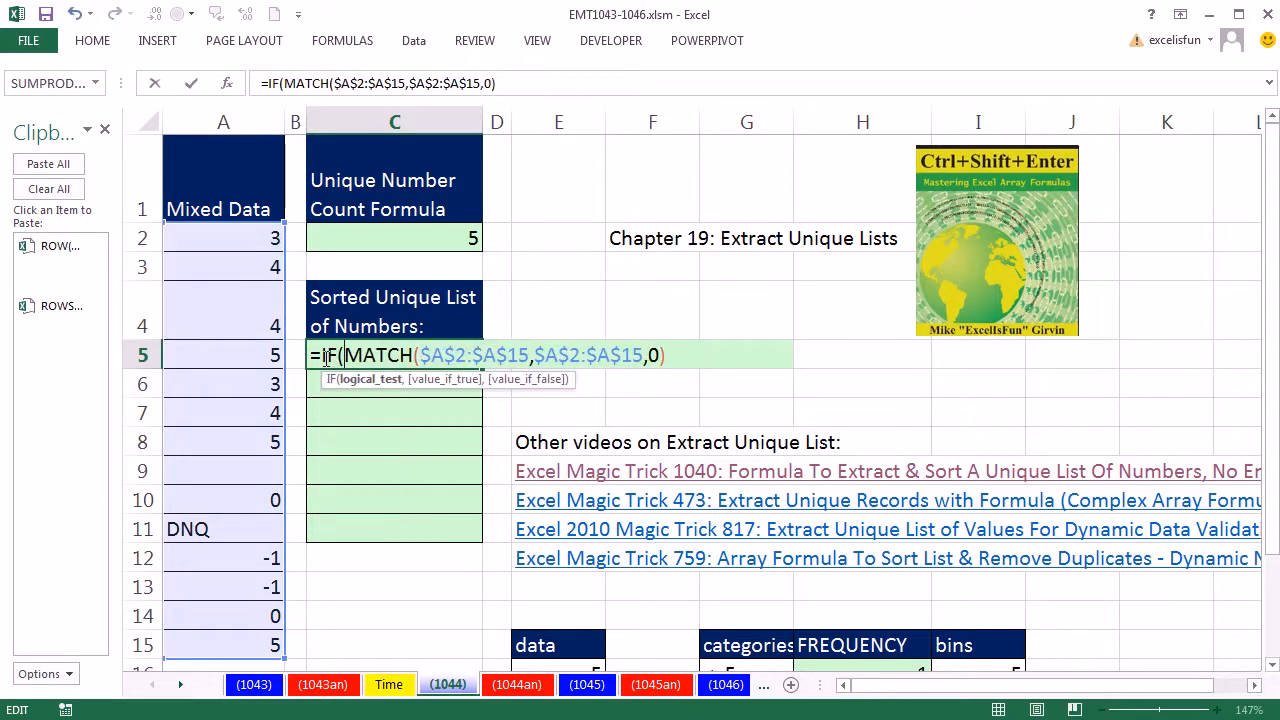
pyautogui.press('Tab')
pyautogui.moveTo(255, 238); pyautogui.dragTo(224, 639)
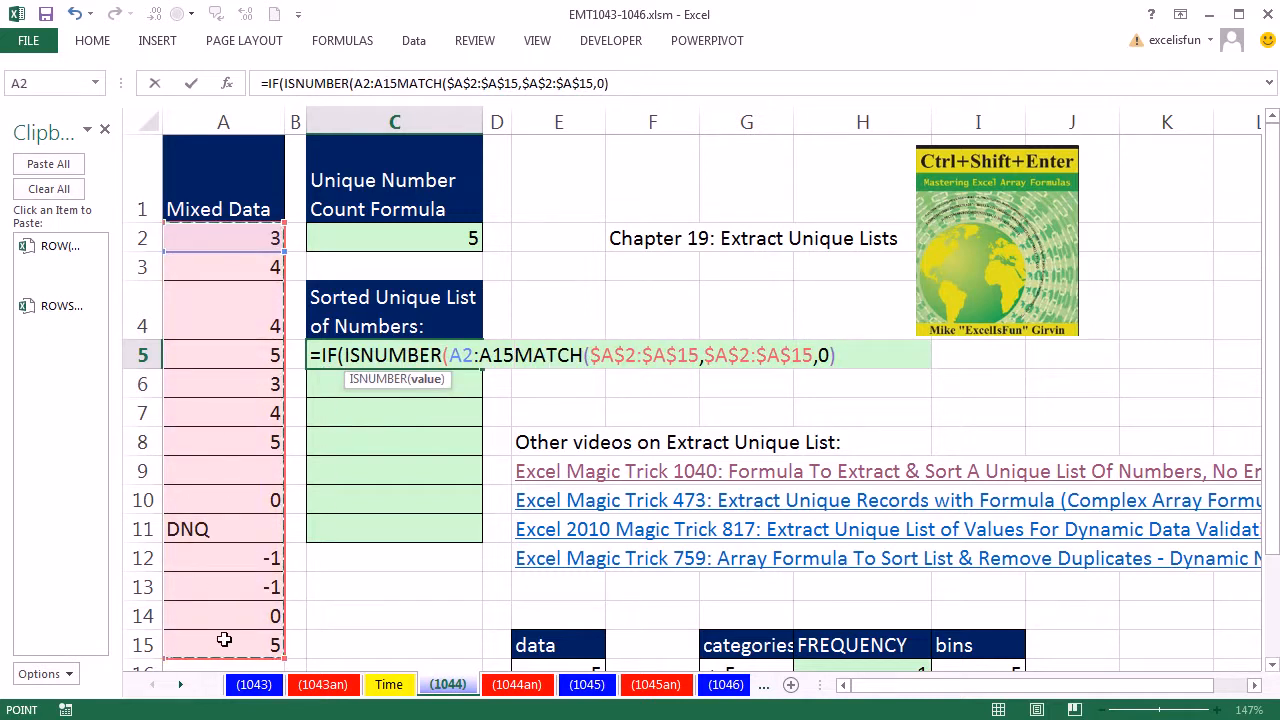
pyautogui.press('F4')
pyautogui.write(')')
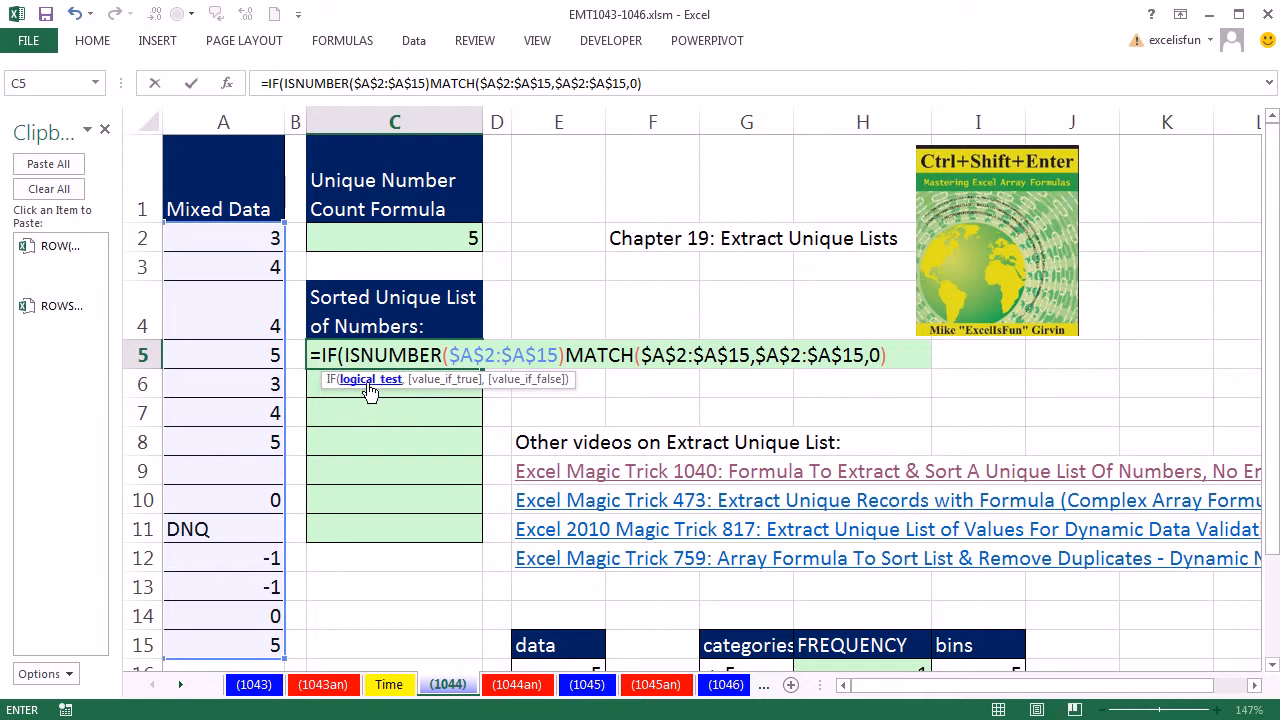
pyautogui.write(',')
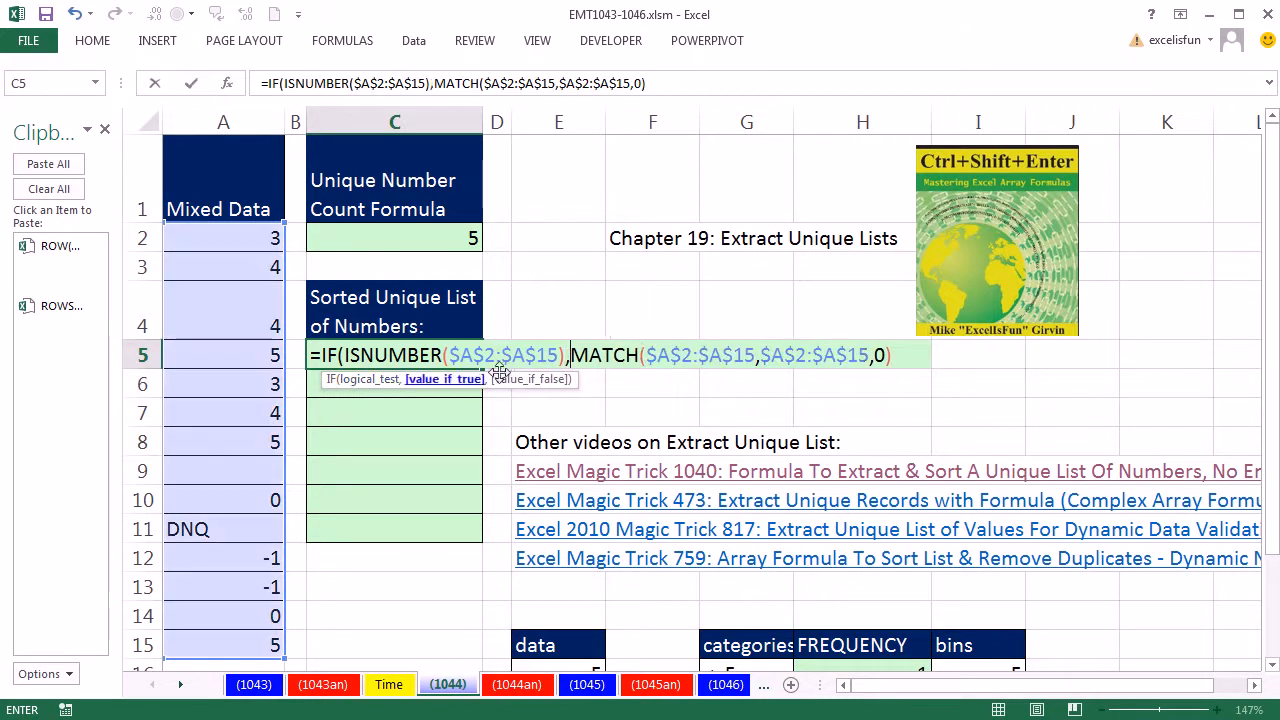
# Step: Make MATCH the IF's value-if-true, close the IF, and evaluate the result
pyautogui.click(898, 362)
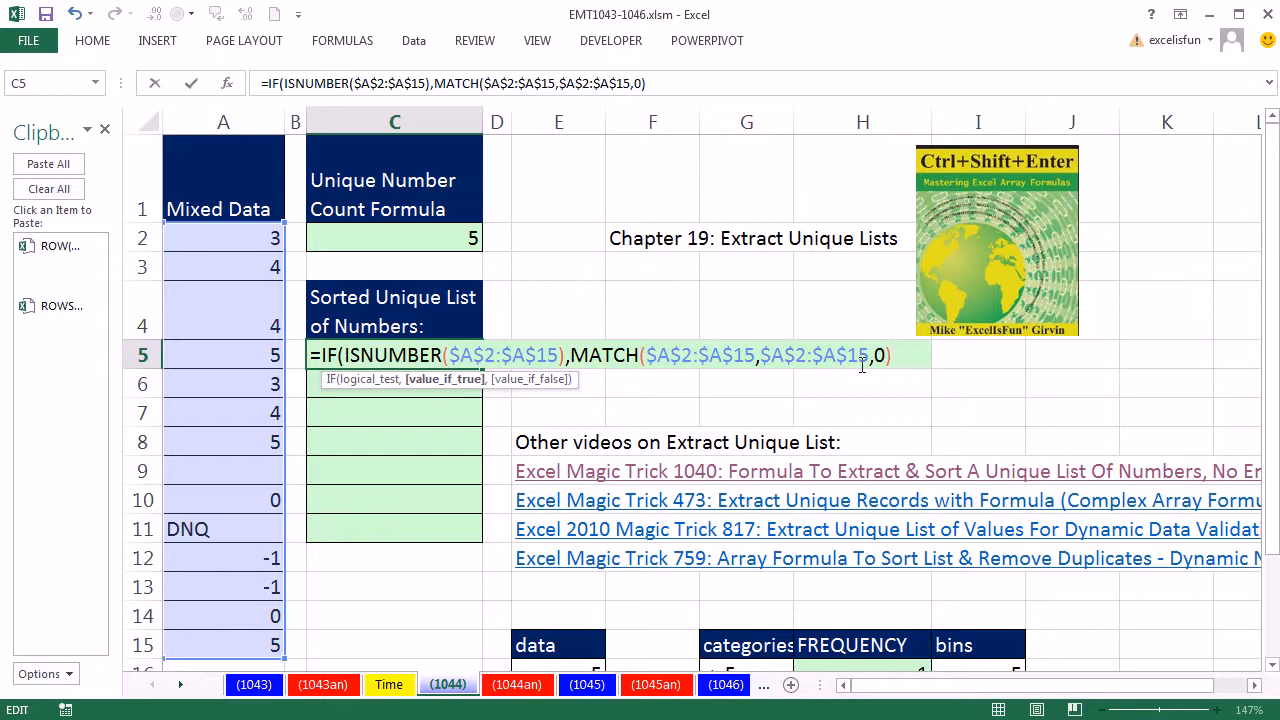
pyautogui.write(')')
pyautogui.moveTo(912, 358); pyautogui.dragTo(133, 312)
pyautogui.press('F9')
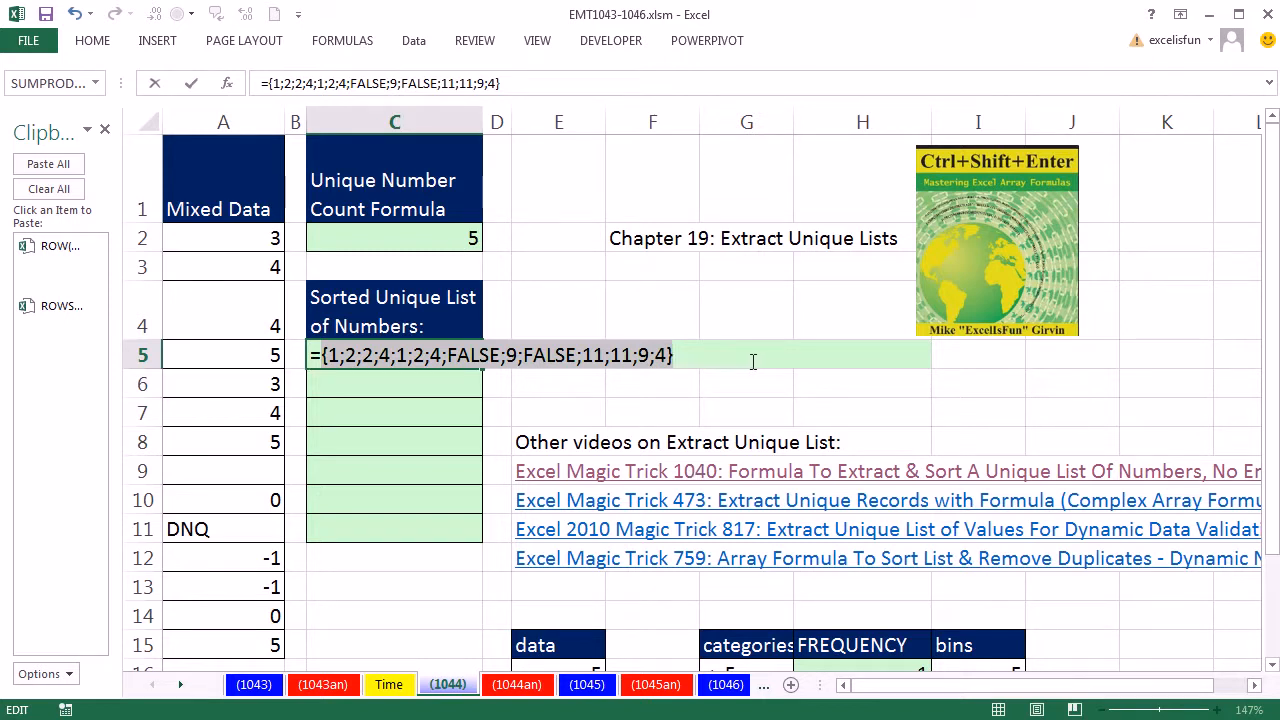
pyautogui.hotkey('ctrl', 'z')
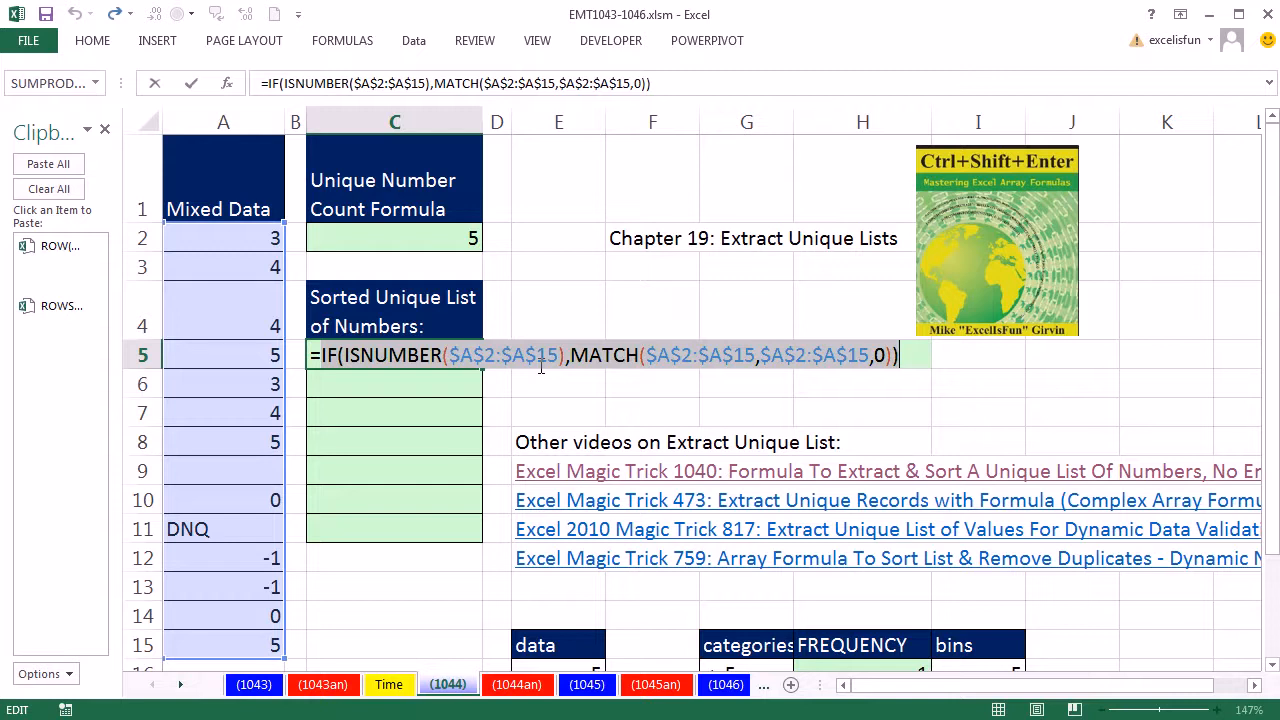
pyautogui.press('F9')
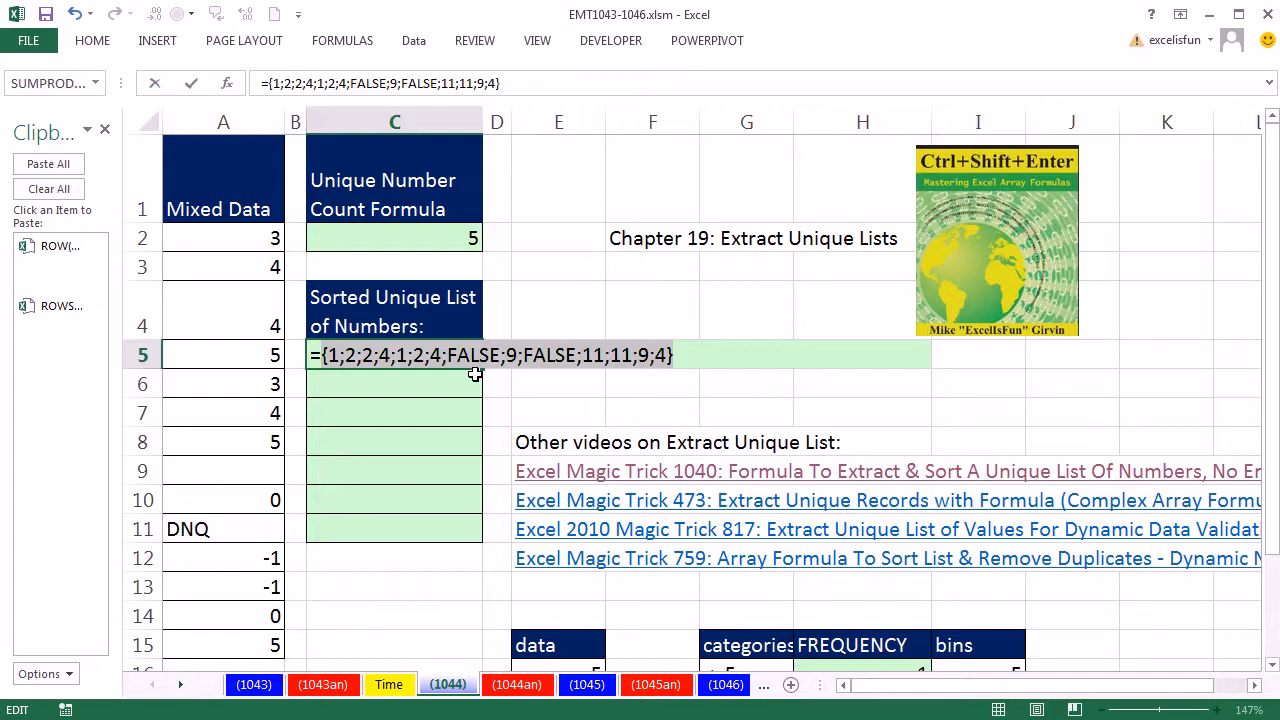
pyautogui.hotkey('ctrl', 'z')
# Step: Wrap the IF in FREQUENCY, pasting ROW($A$2:$A$15)-ROW($A$2)+1 from the clipboard as the bins argument
pyautogui.click(332, 358)
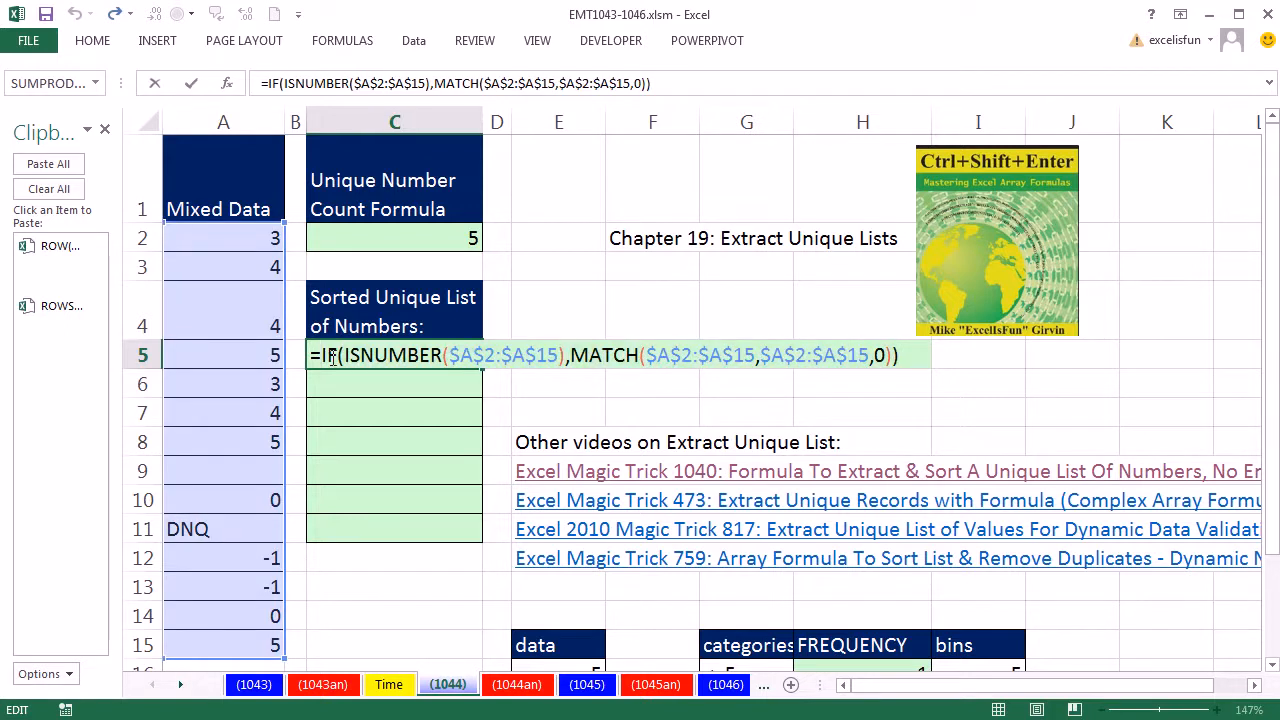
pyautogui.write('freq')
pyautogui.press('Tab')
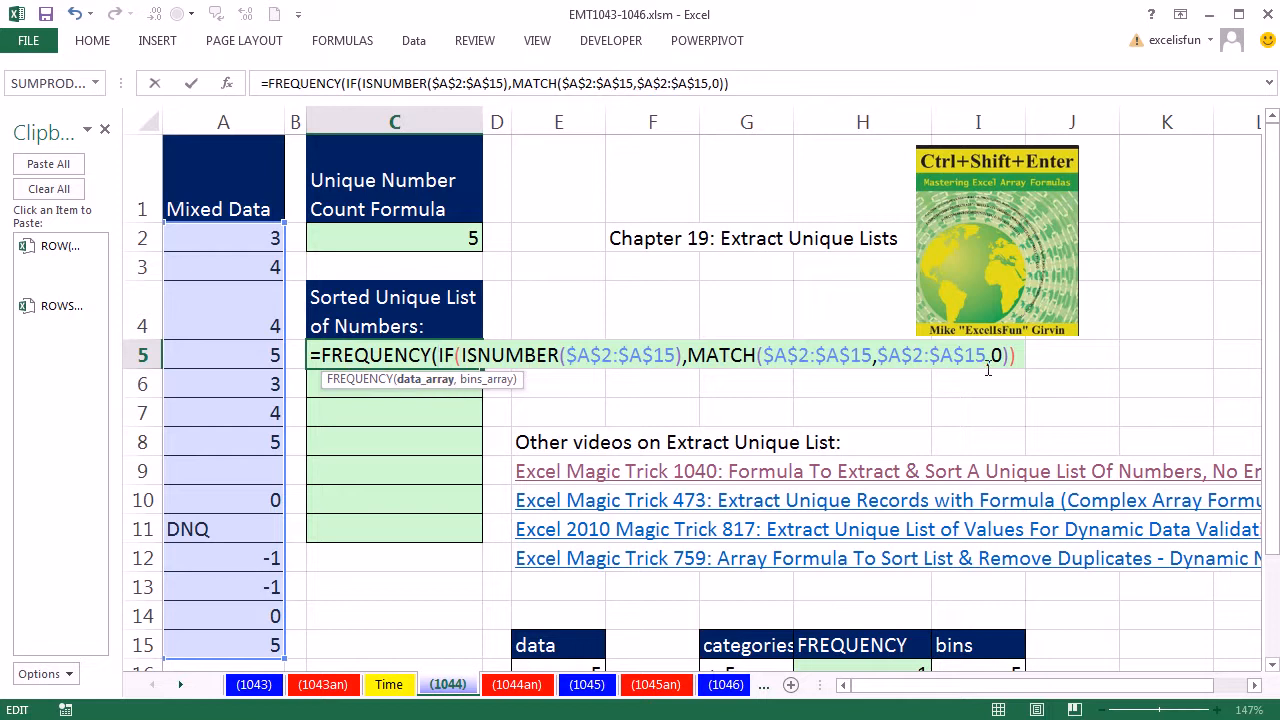
pyautogui.write(',')
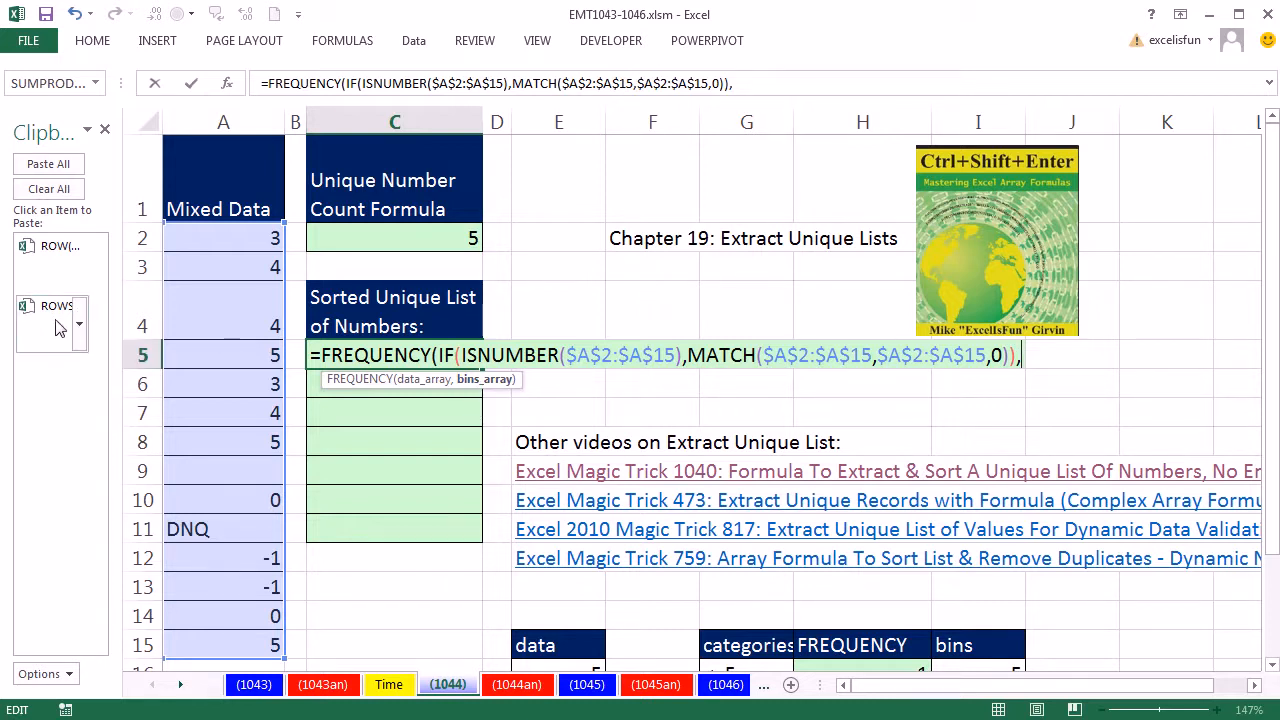
pyautogui.click(52, 250)
# Step: Close the FREQUENCY function and evaluate its bins expression and its result
pyautogui.moveTo(515, 382); pyautogui.dragTo(485, 443)
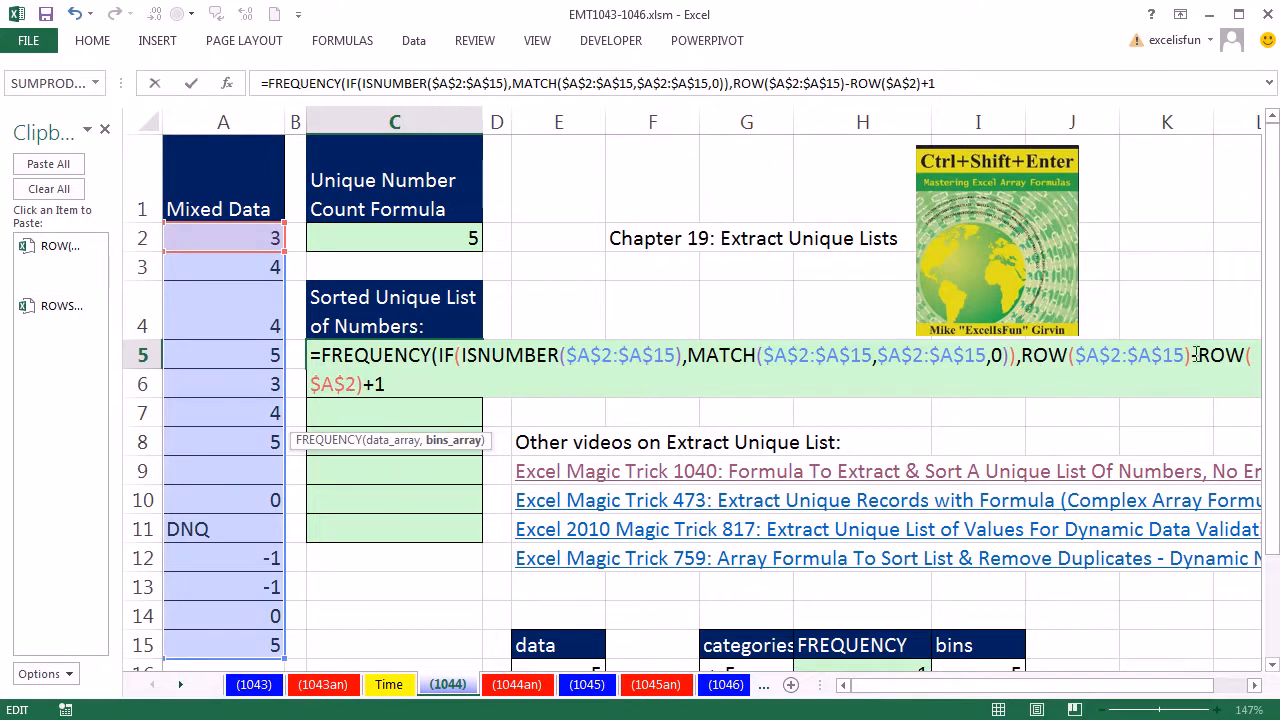
pyautogui.click(458, 442)
pyautogui.hotkey('ctrl', 'c')
pyautogui.press('F9')
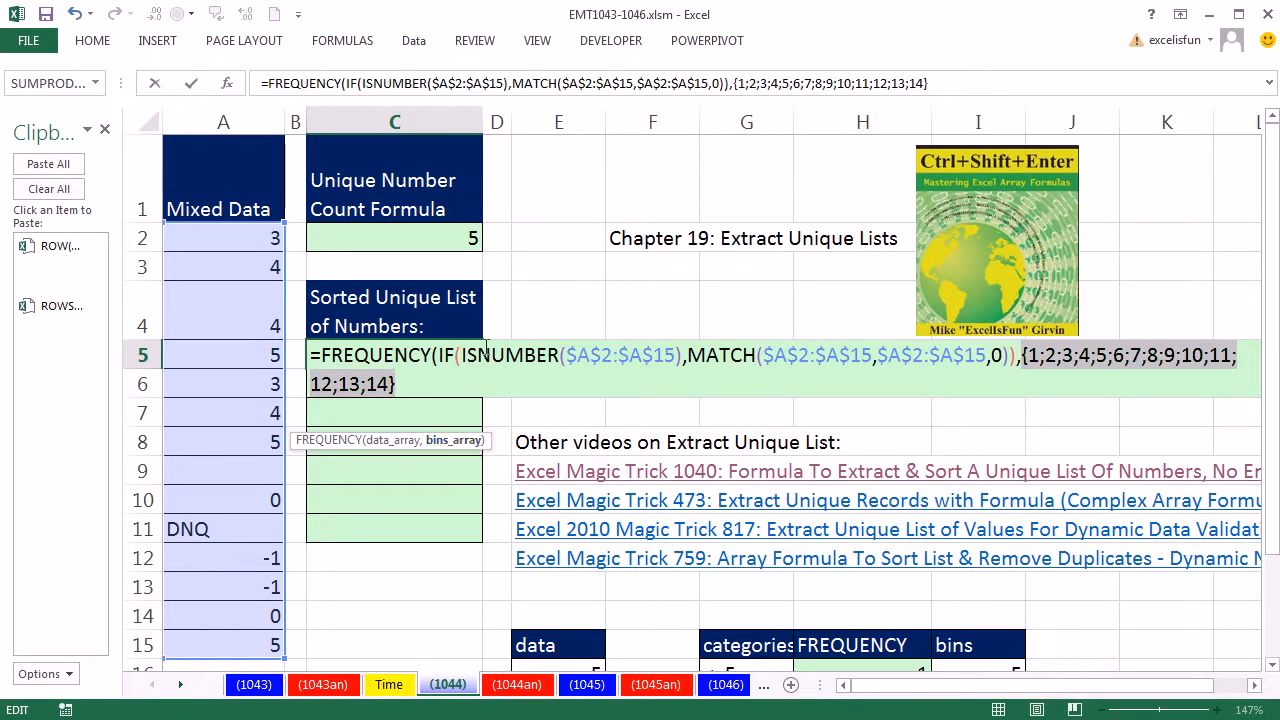
pyautogui.hotkey('ctrl', 'v')
pyautogui.write(')')
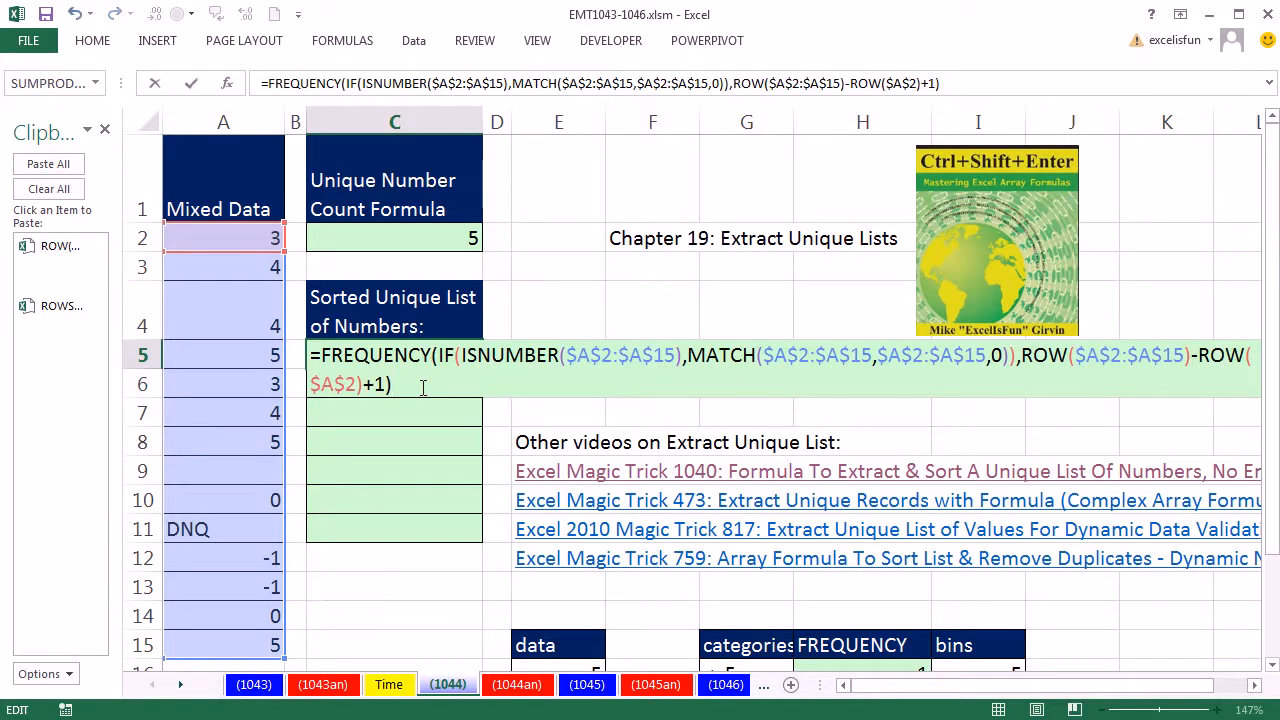
pyautogui.moveTo(423, 388); pyautogui.dragTo(140, 283)
pyautogui.press('F9')
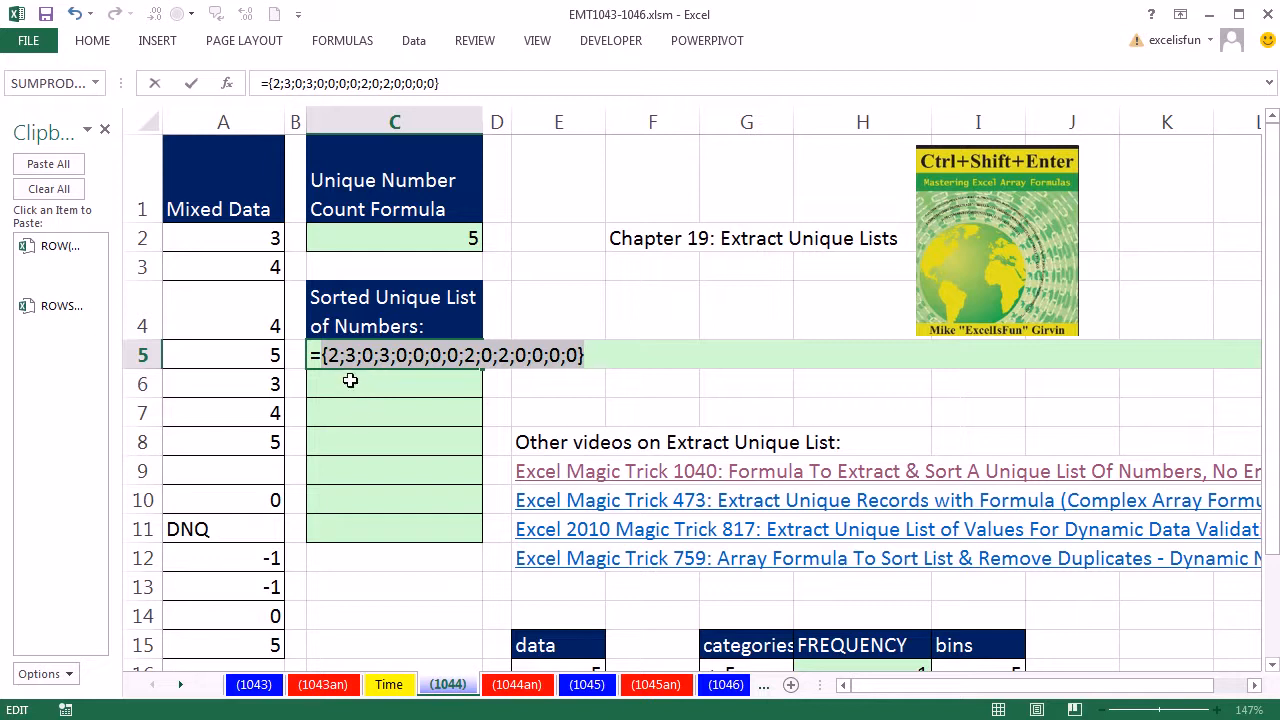
pyautogui.hotkey('ctrl', 'z')
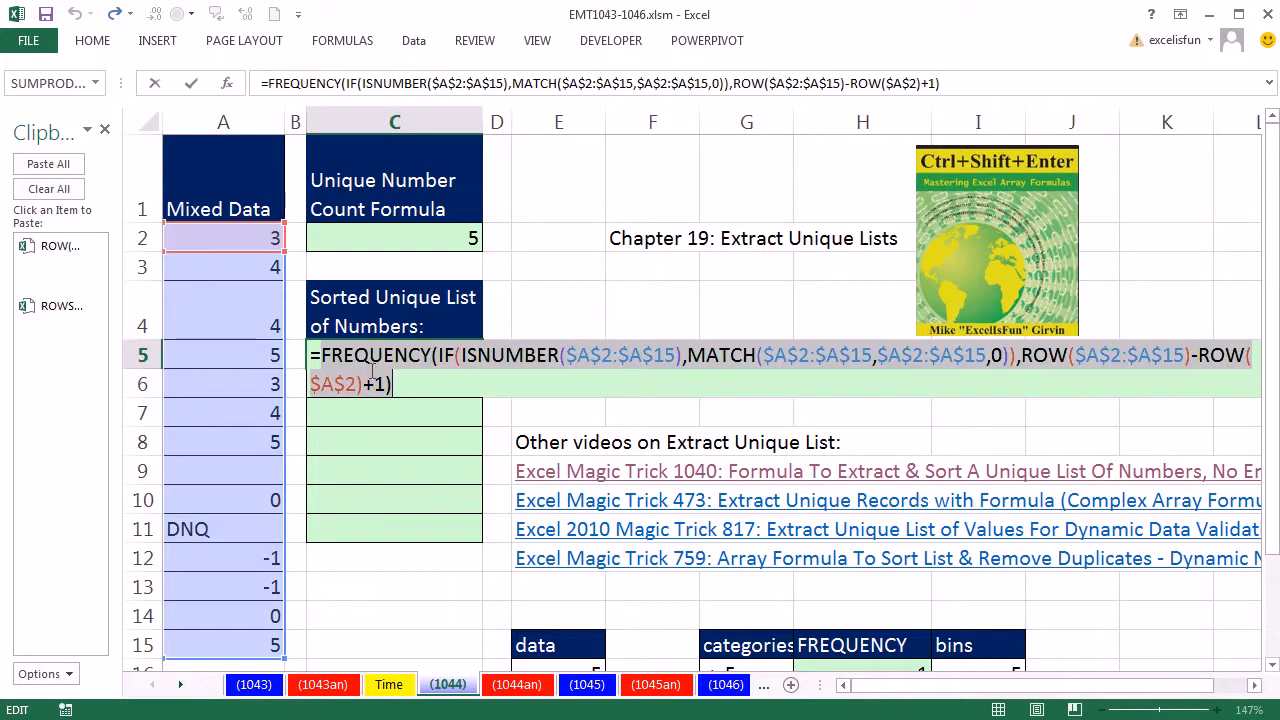
# Step: Wrap FREQUENCY in an IF returning $A$2:$A$15 when true, and evaluate the result
pyautogui.click(321, 355)
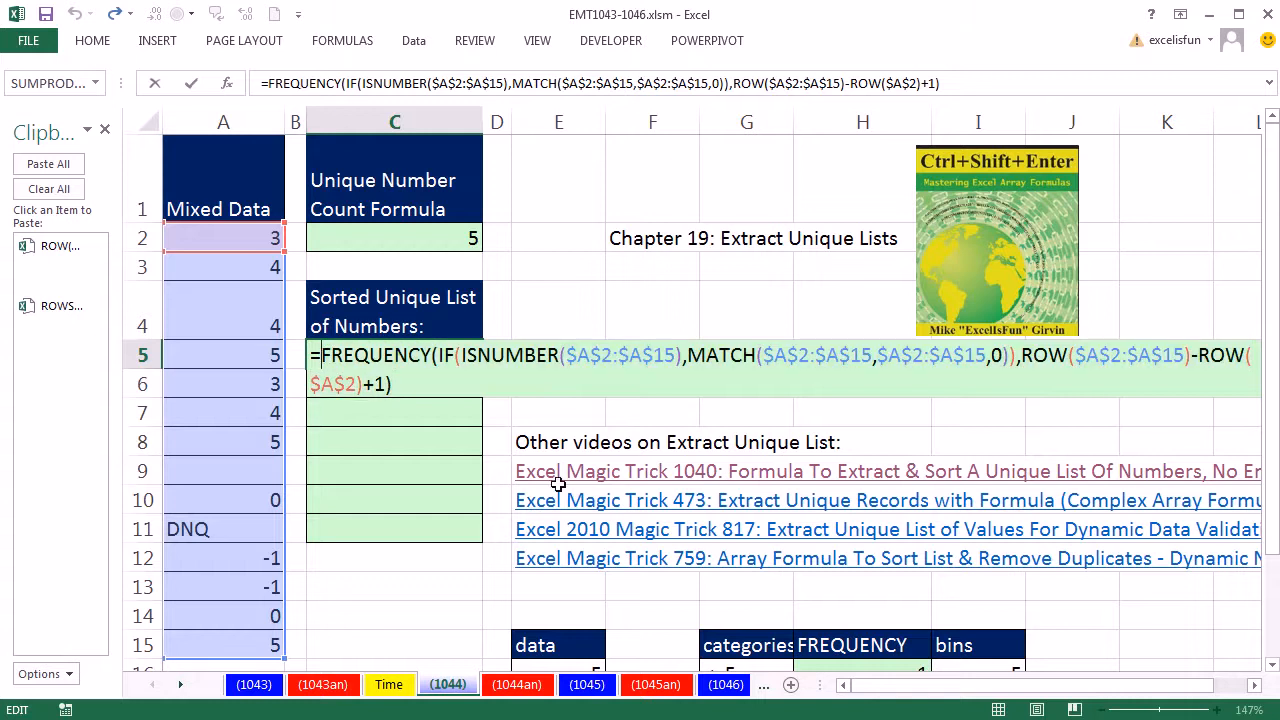
pyautogui.write('IF(')
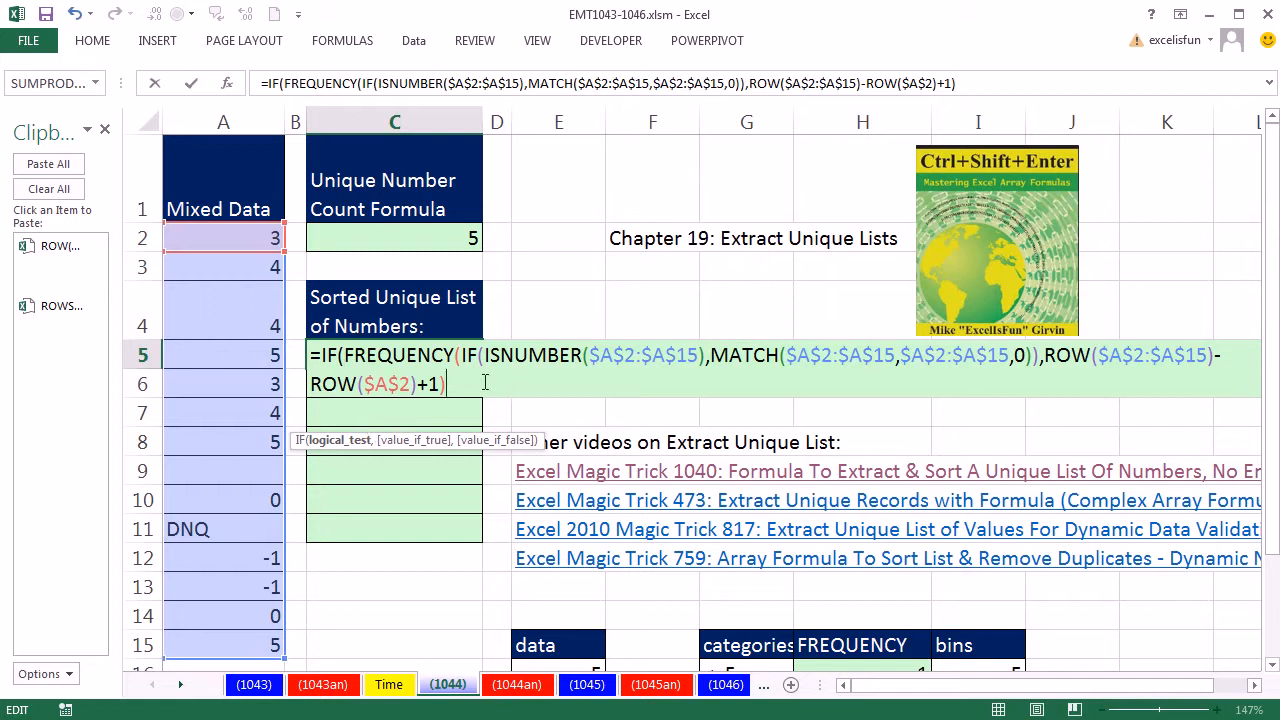
pyautogui.write(',')
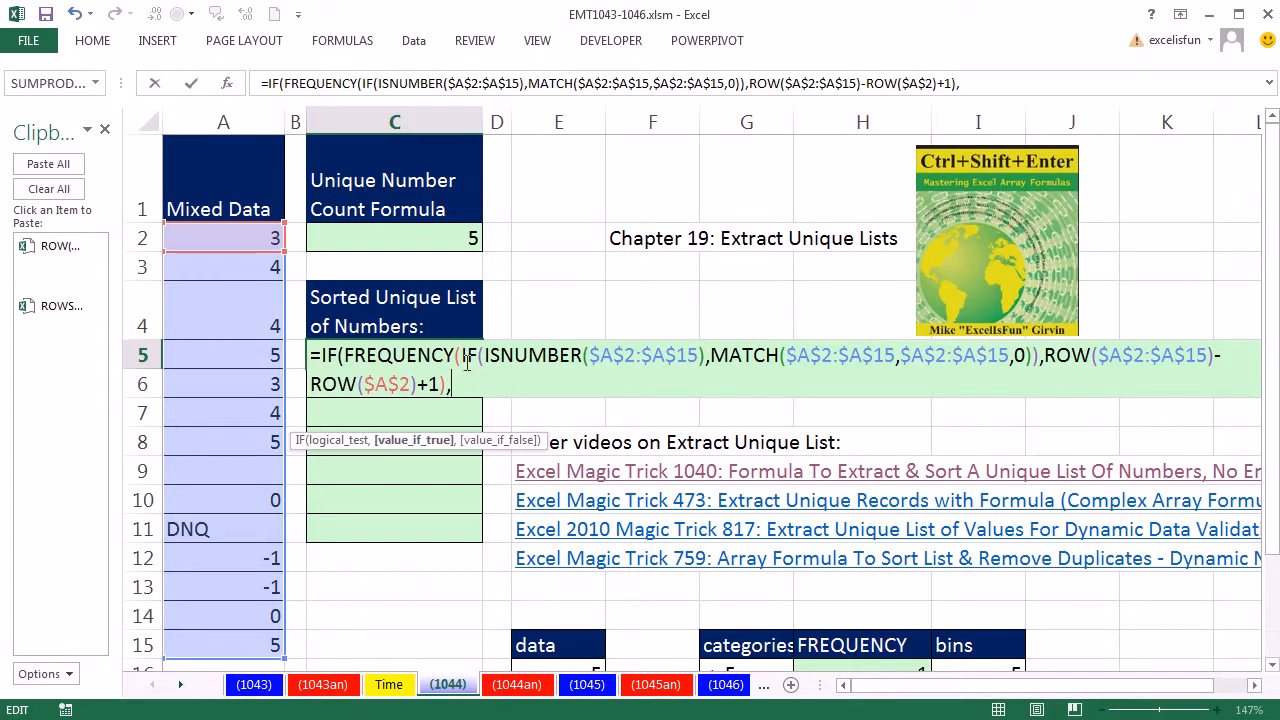
pyautogui.moveTo(253, 245); pyautogui.dragTo(234, 652)
pyautogui.press('F4')
pyautogui.write(')')
pyautogui.moveTo(577, 382); pyautogui.dragTo(150, 320)
pyautogui.press('F9')
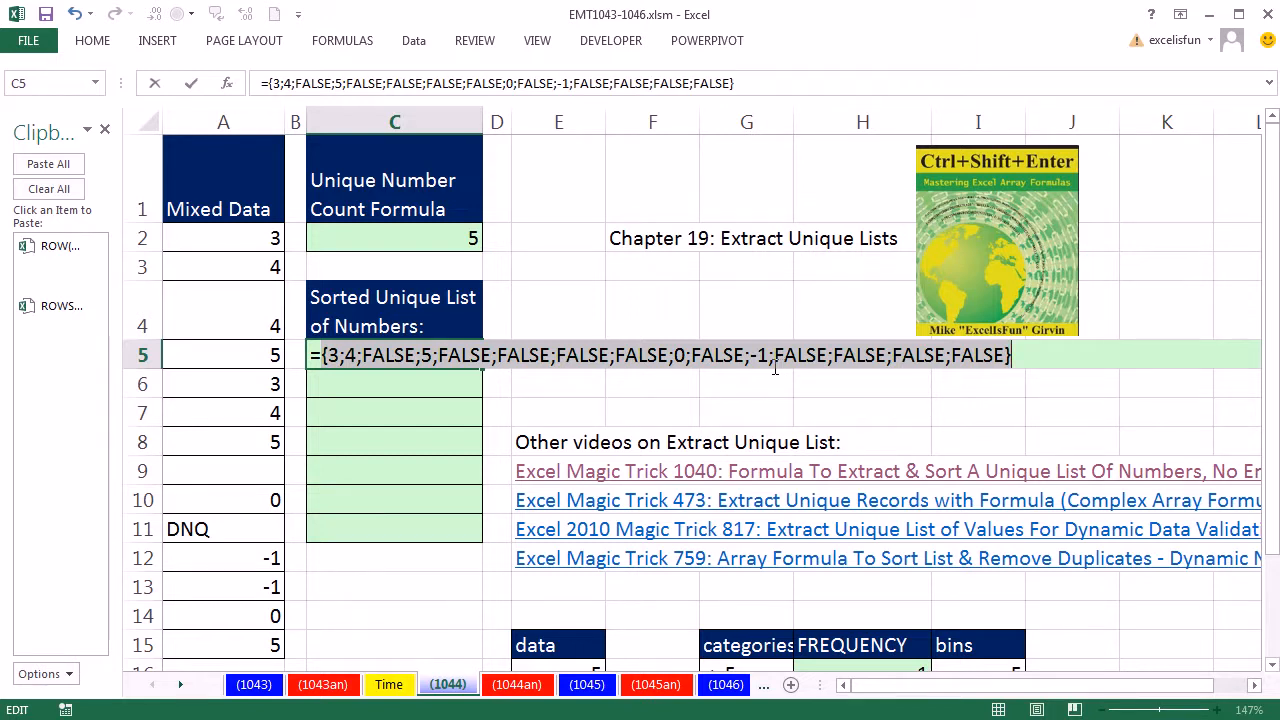
pyautogui.hotkey('ctrl', 'z')
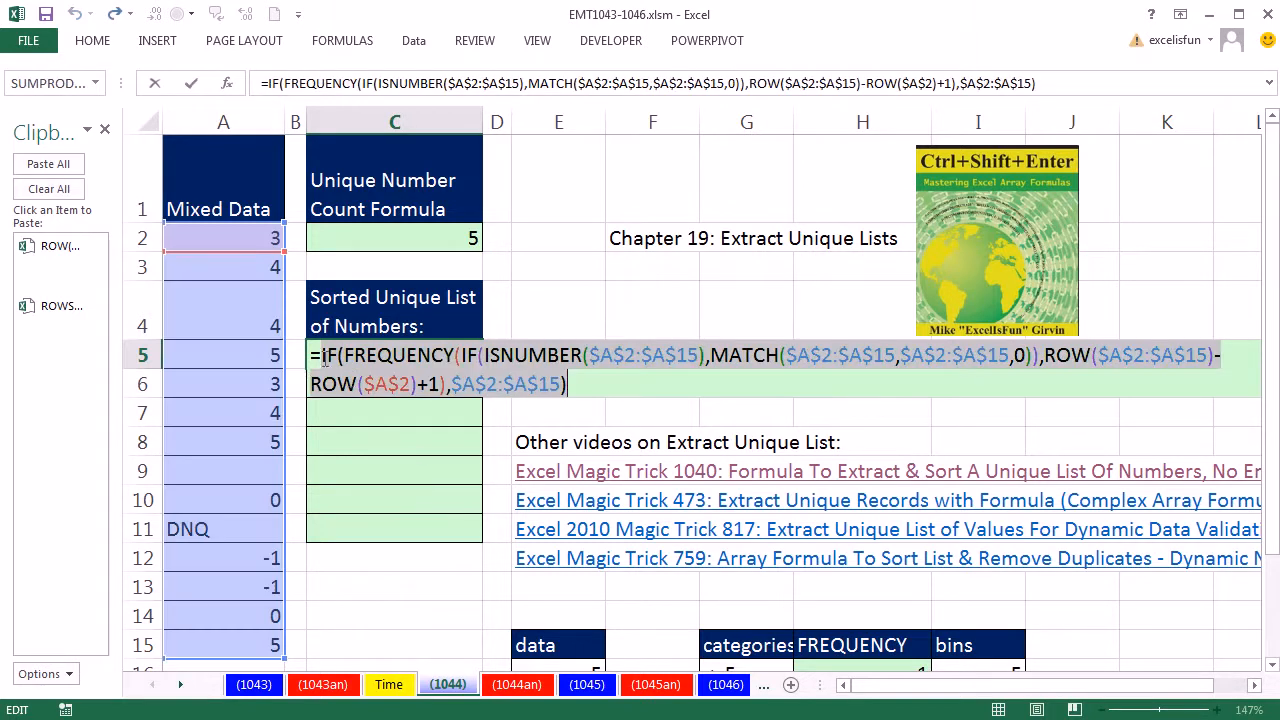
# Step: Wrap the IF in LARGE with ROWS(C$5:C5) as k, array-enter the formula, and fill it down to C11
pyautogui.click(323, 360)
pyautogui.write('lar')
pyautogui.press('Tab')
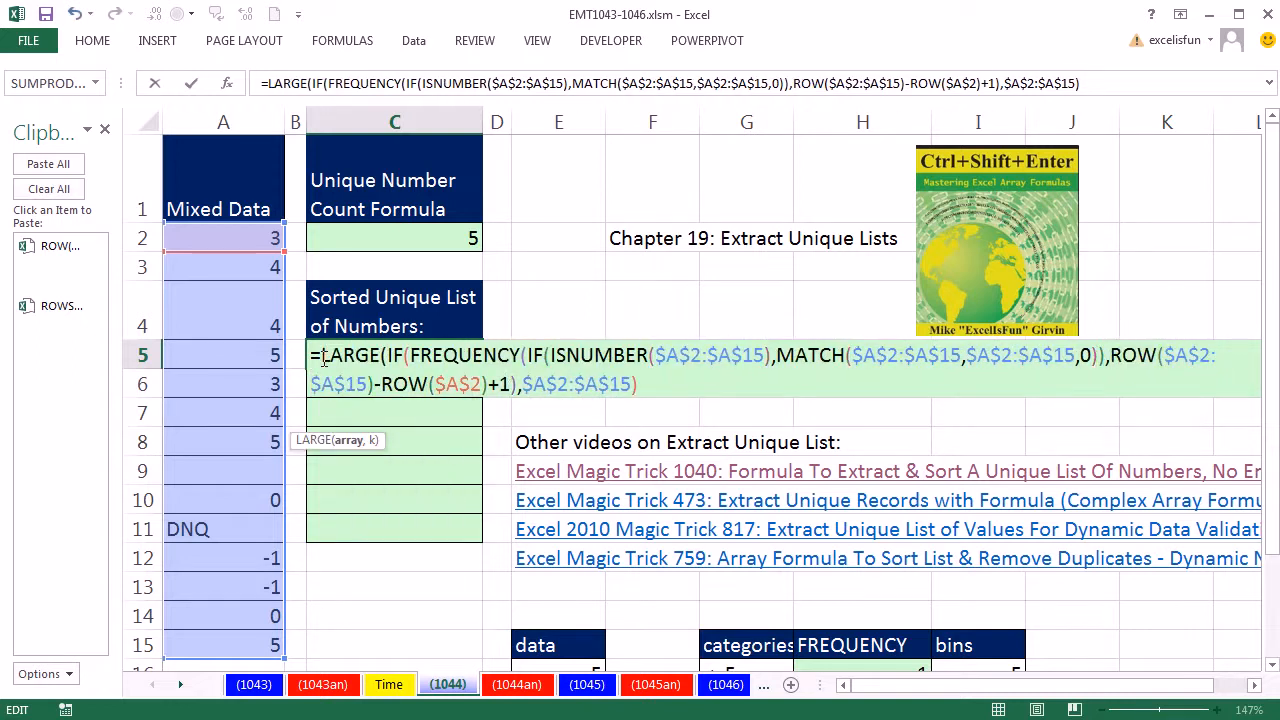
pyautogui.click(344, 440)
pyautogui.click(681, 390)
pyautogui.write(',')
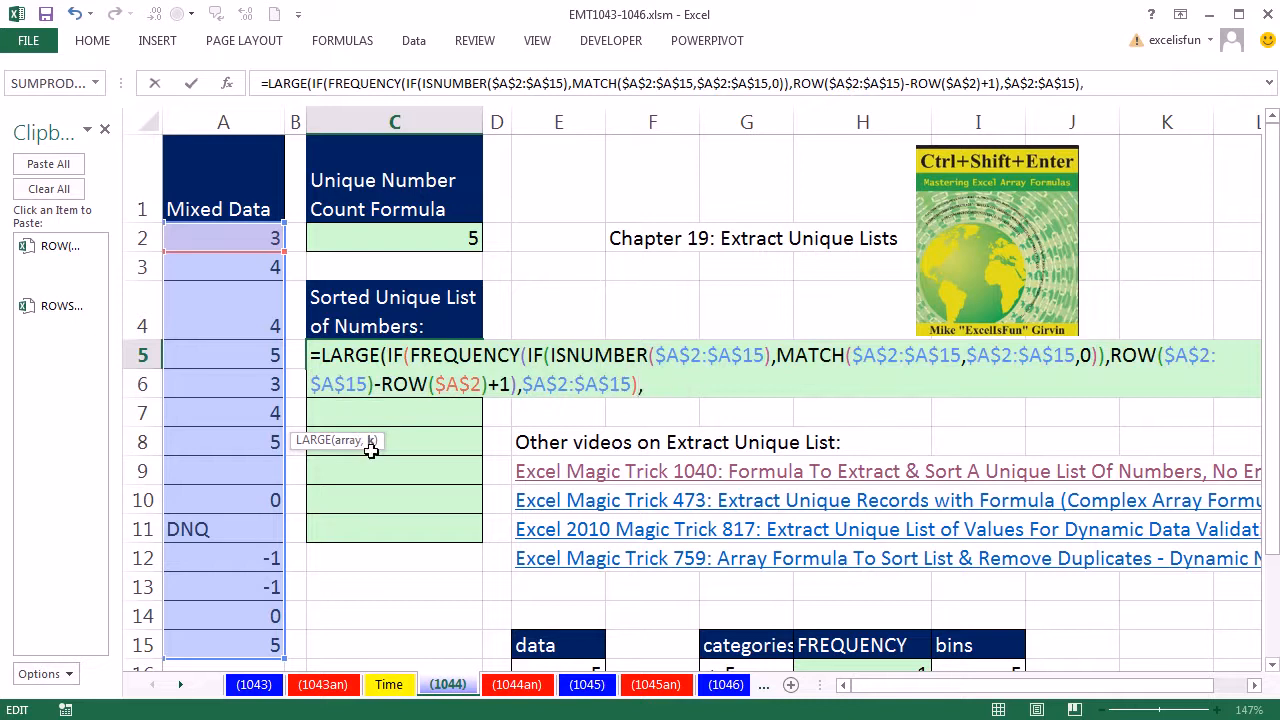
pyautogui.click(57, 305)
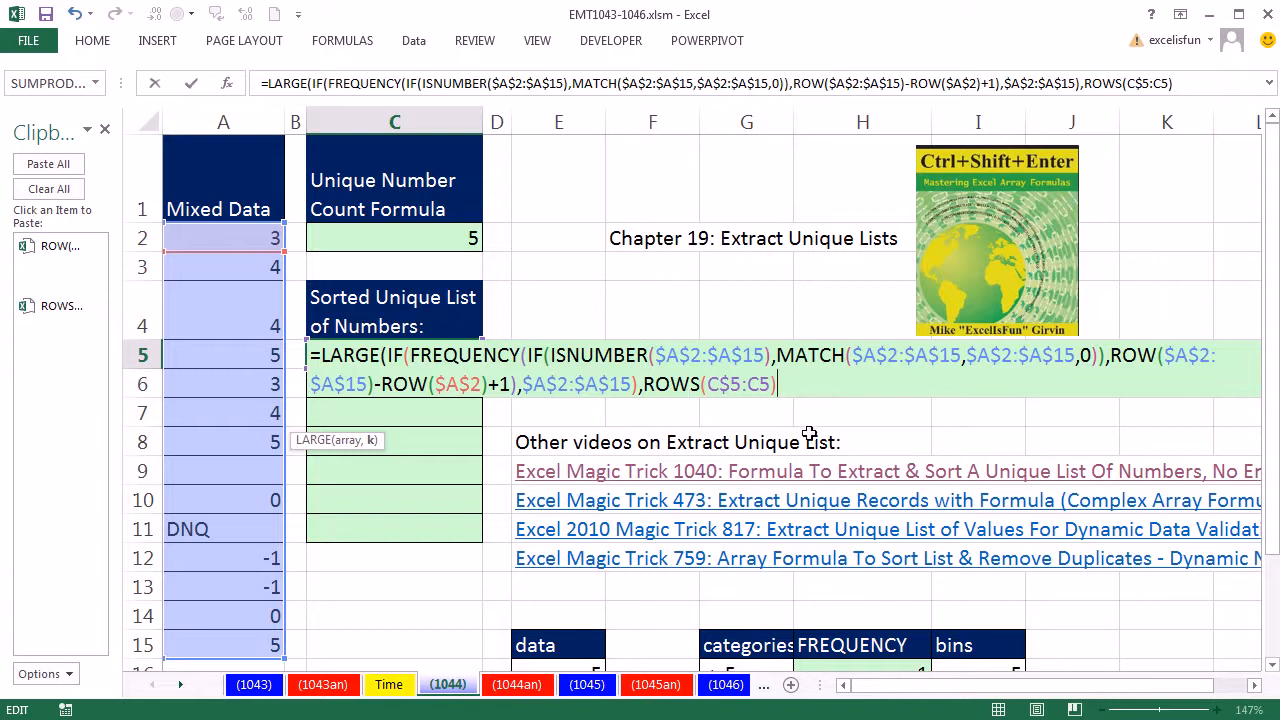
pyautogui.write(')')
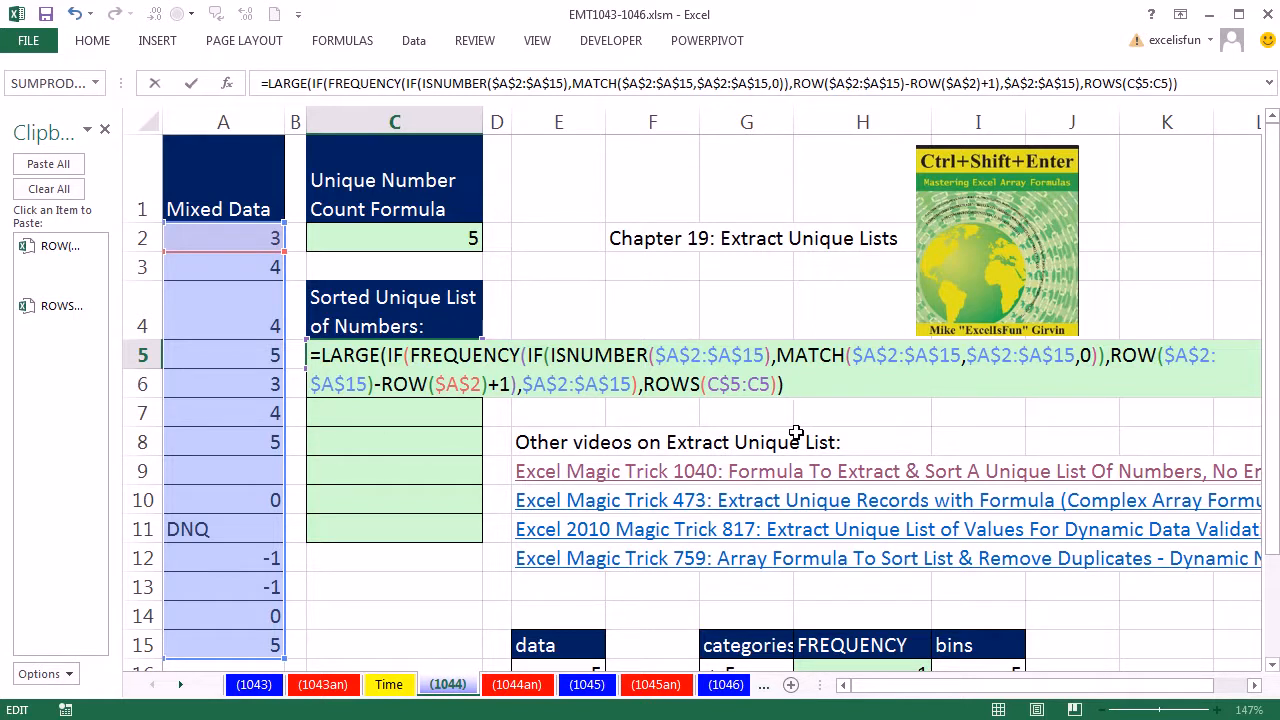
pyautogui.hotkey('ctrl', 'shift', 'Return')
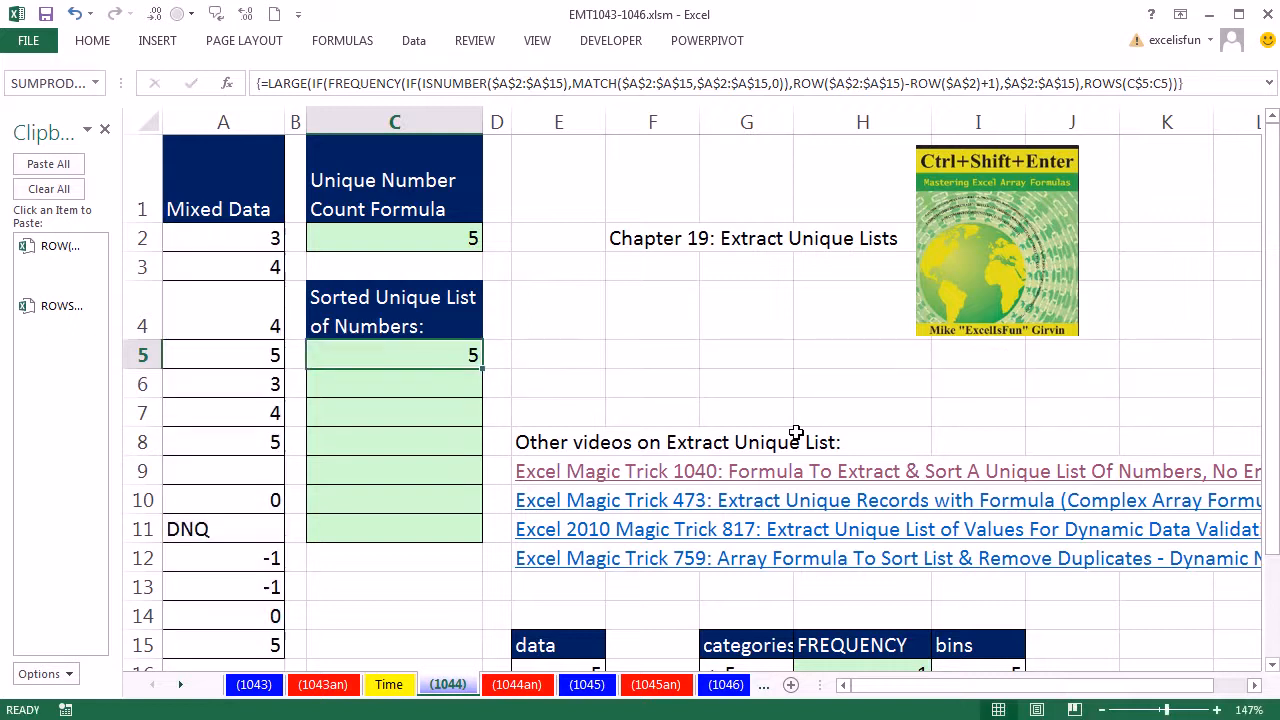
pyautogui.moveTo(485, 369); pyautogui.dragTo(468, 533)
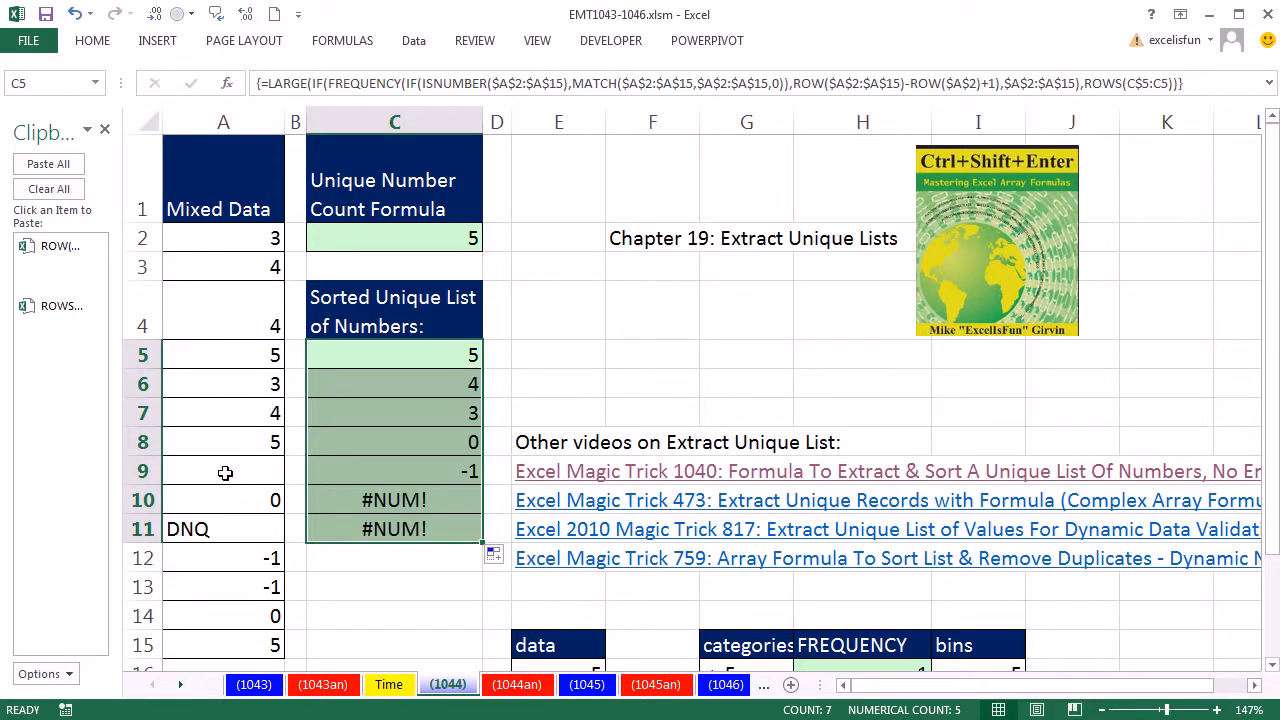
# Step: Wrap the formula in an outer IF testing ROWS(C$5:C5)>C$2, with "" as the value-if-true
pyautogui.doubleClick(434, 357)
pyautogui.click(318, 355)
pyautogui.write('IF(')
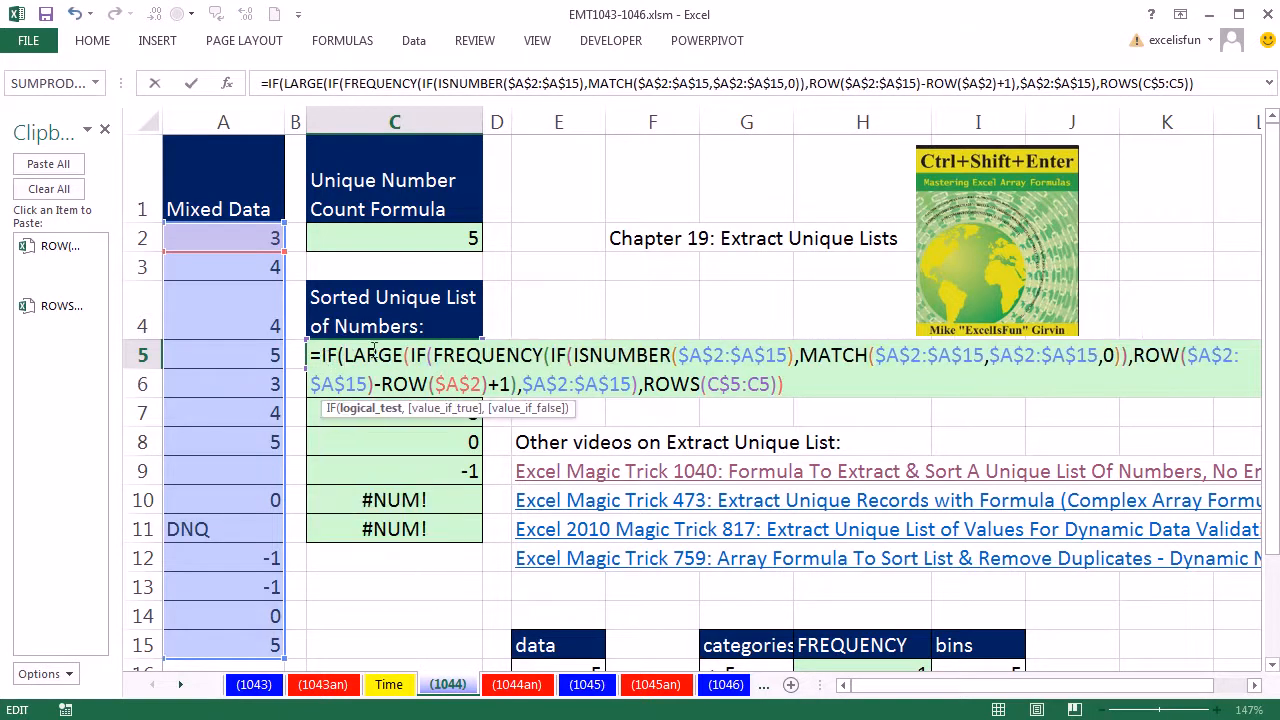
pyautogui.click(57, 318)
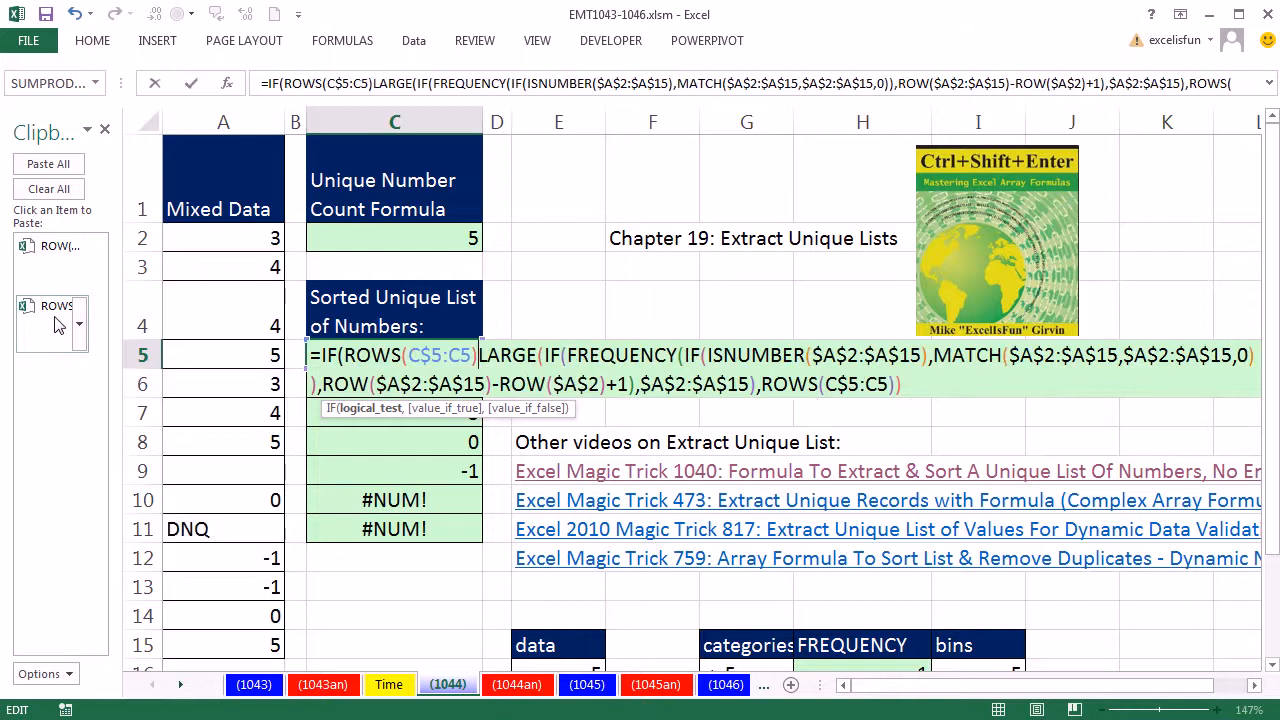
pyautogui.write('>')
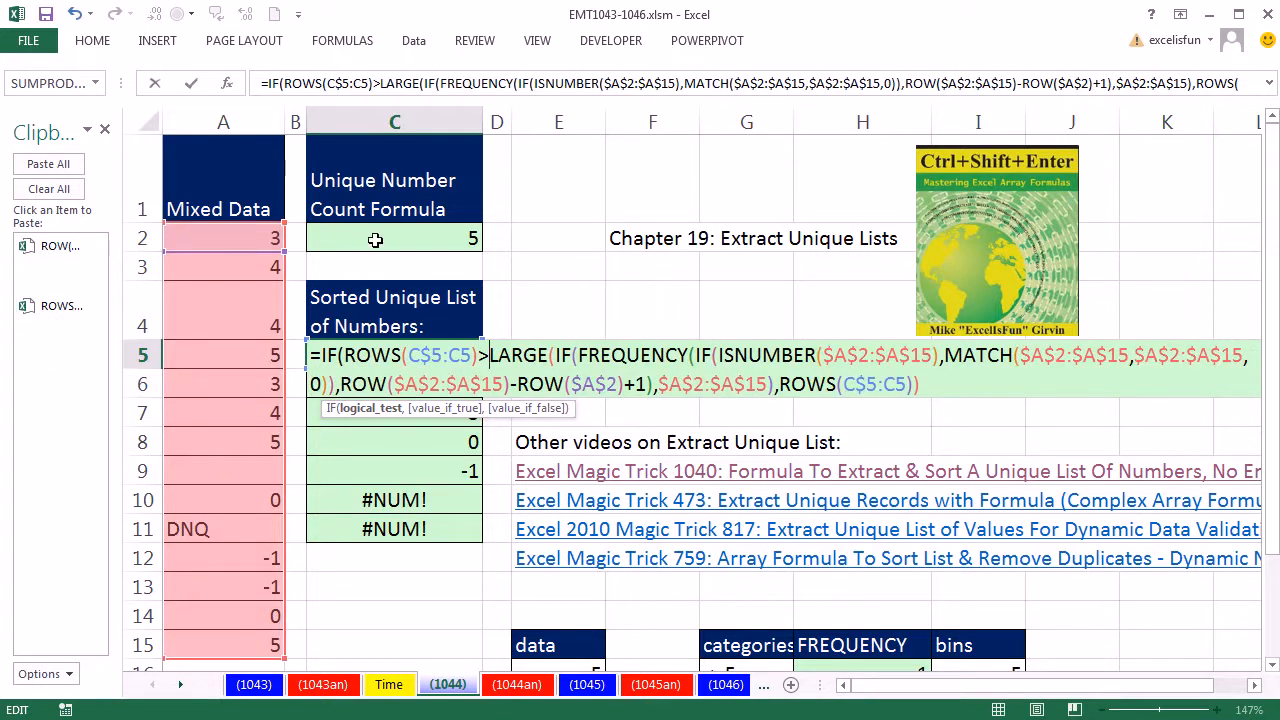
pyautogui.click(375, 240)
pyautogui.press('F4')
pyautogui.press('F4')
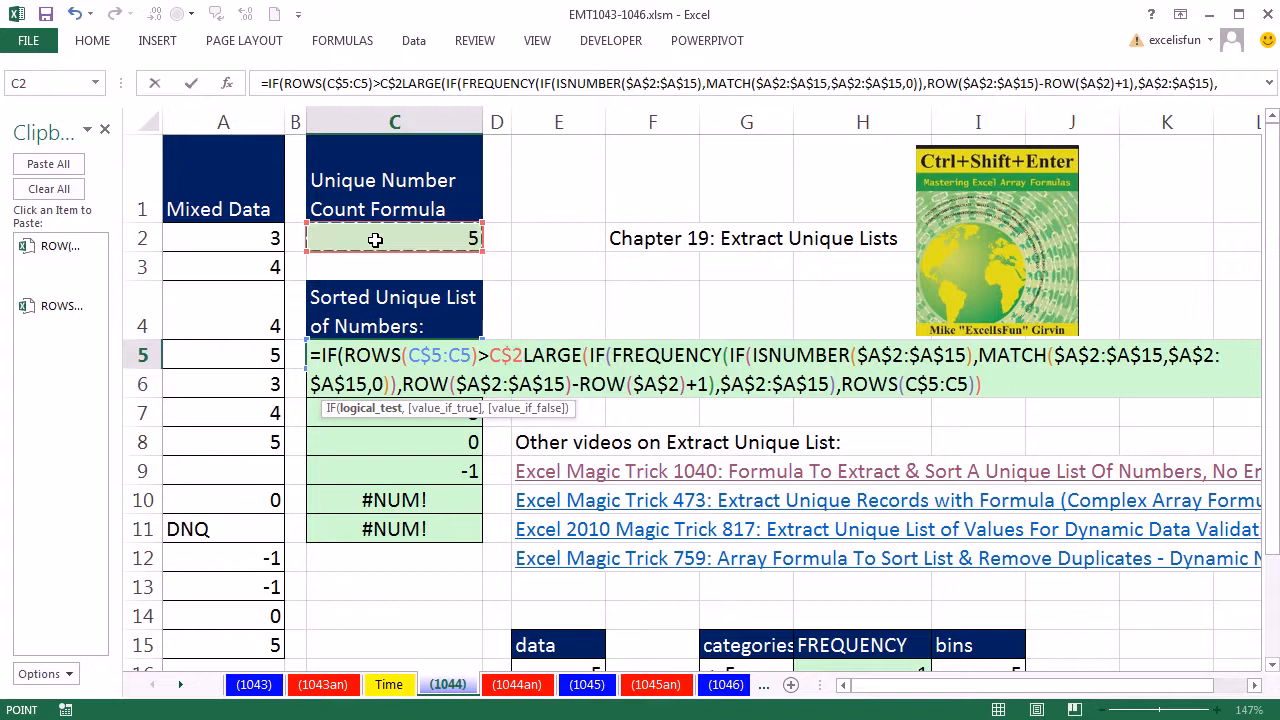
pyautogui.write(',')
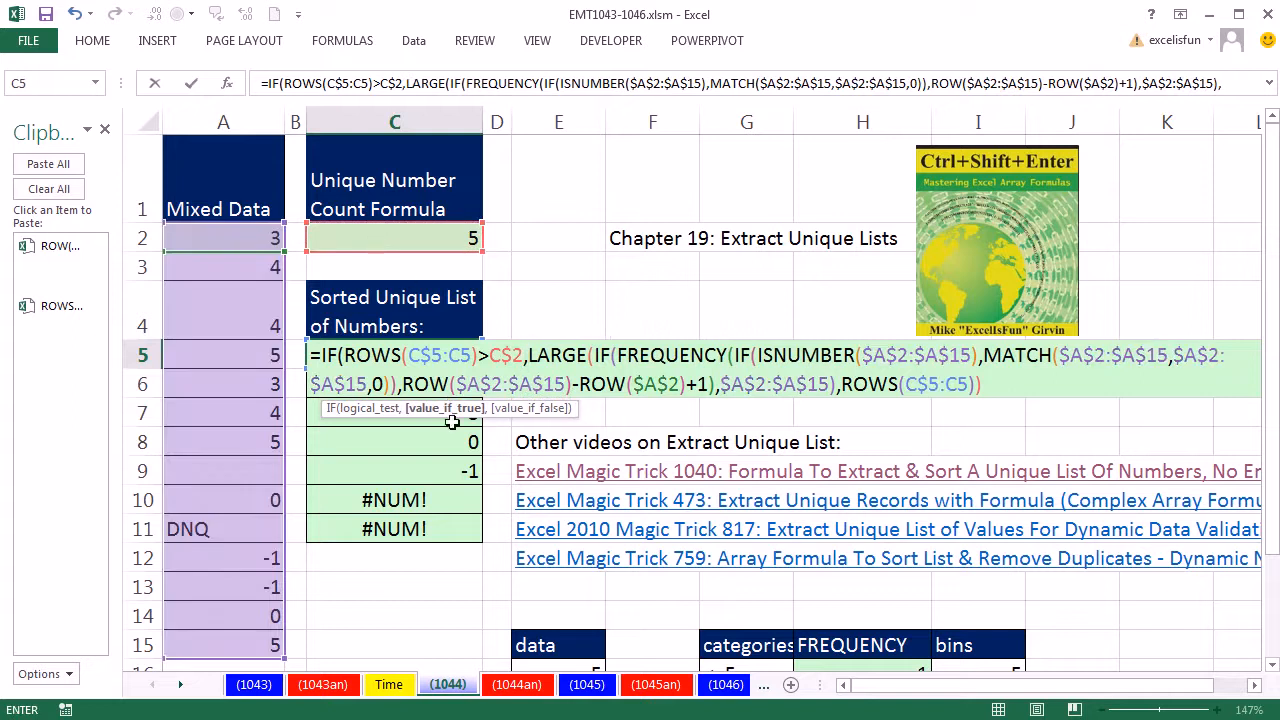
pyautogui.write('""')
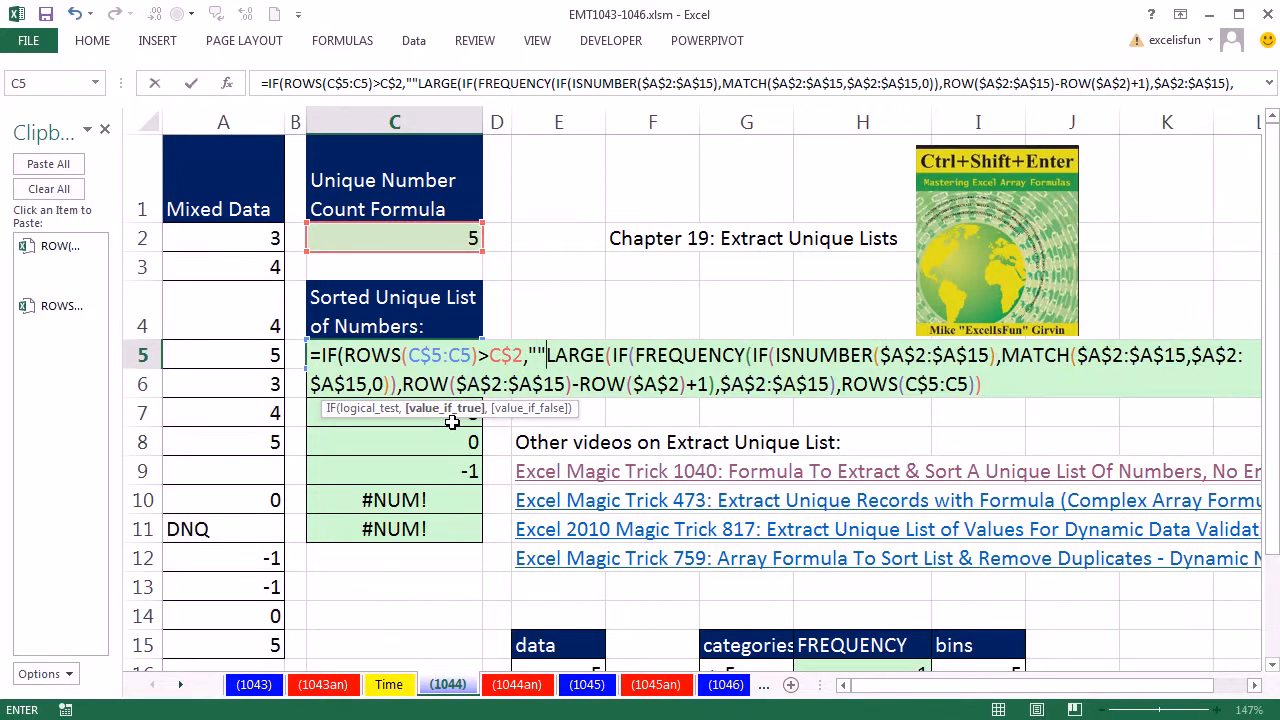
pyautogui.write(',')
# Step: Close the outer IF, array-enter the formula in C5, and fill it down to C11
pyautogui.click(1005, 387)
pyautogui.write(')')
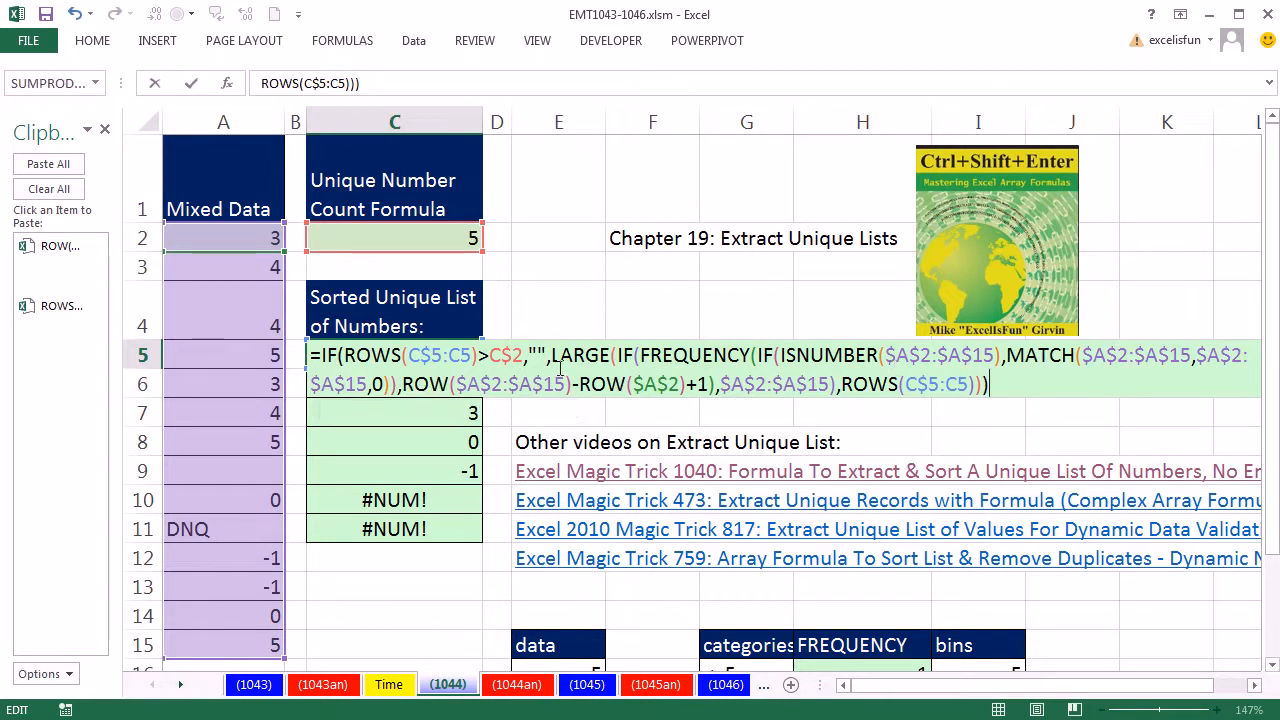
pyautogui.hotkey('ctrl', 'shift', 'Return')
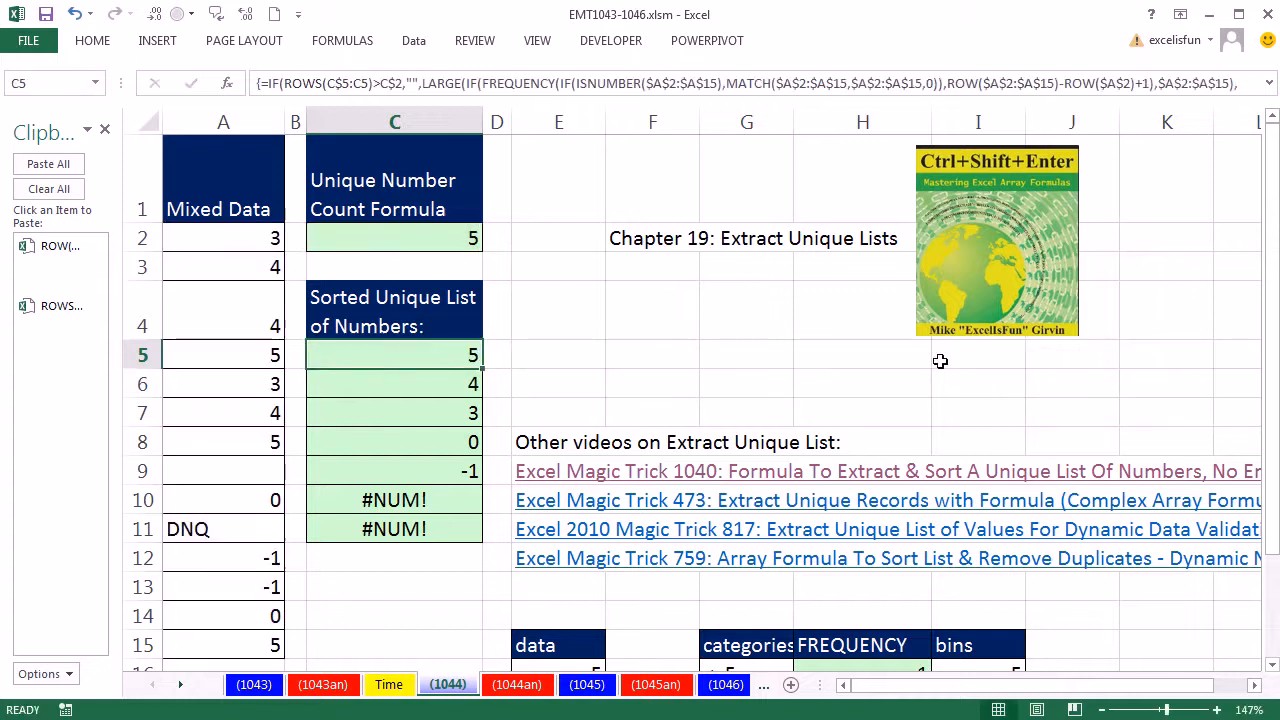
pyautogui.moveTo(484, 369); pyautogui.dragTo(465, 533)
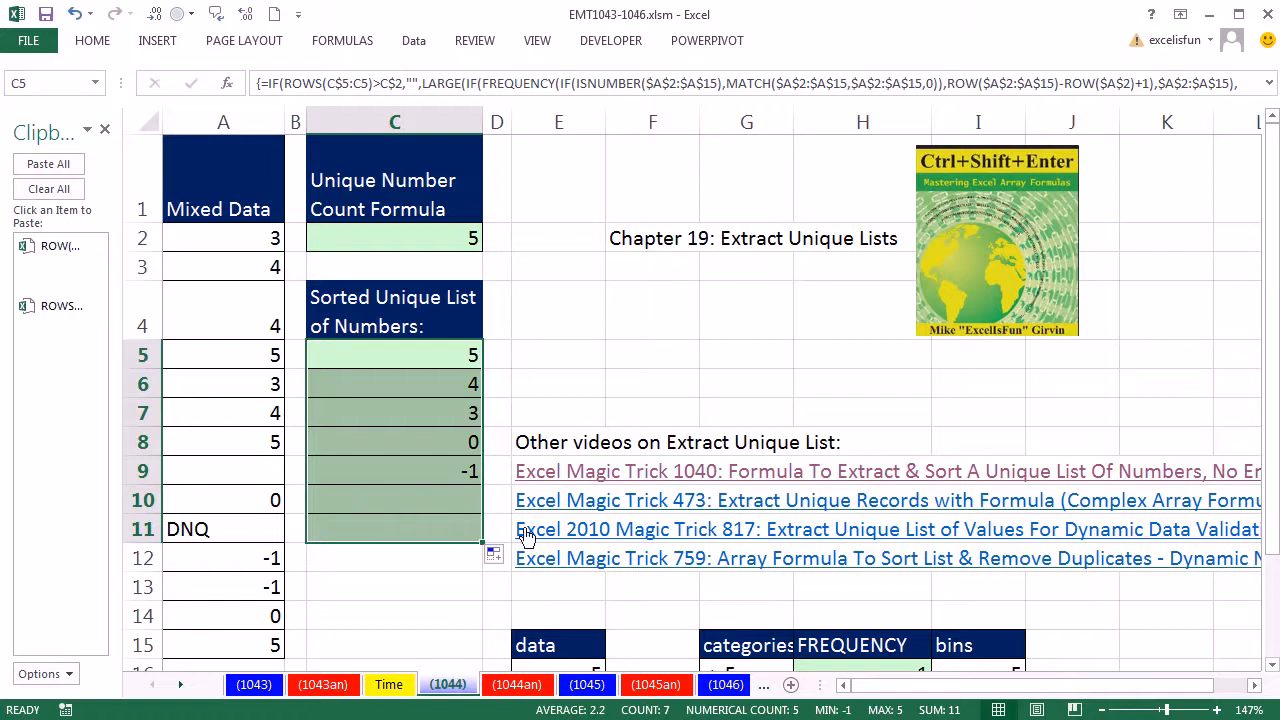
# Step: Test the list by changing cell A4 to 66, then undo the edits
pyautogui.click(233, 304)
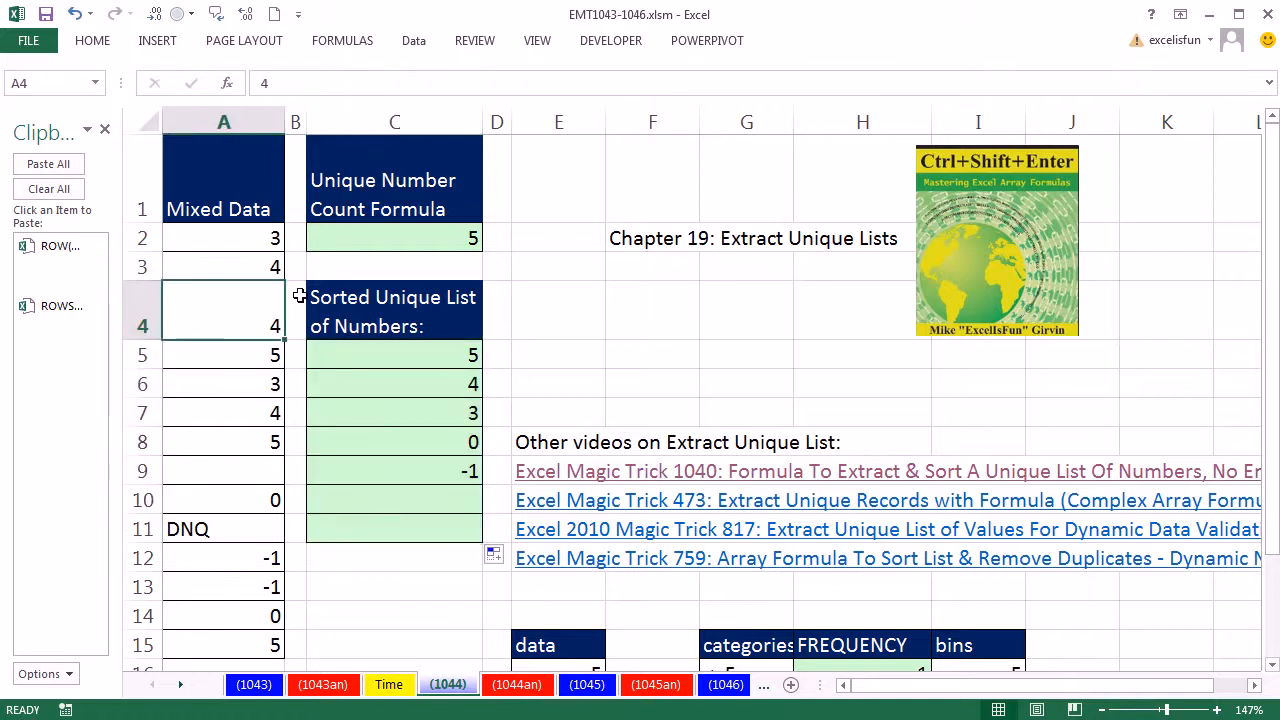
pyautogui.write('66')
pyautogui.hotkey('ctrl', 'Return')
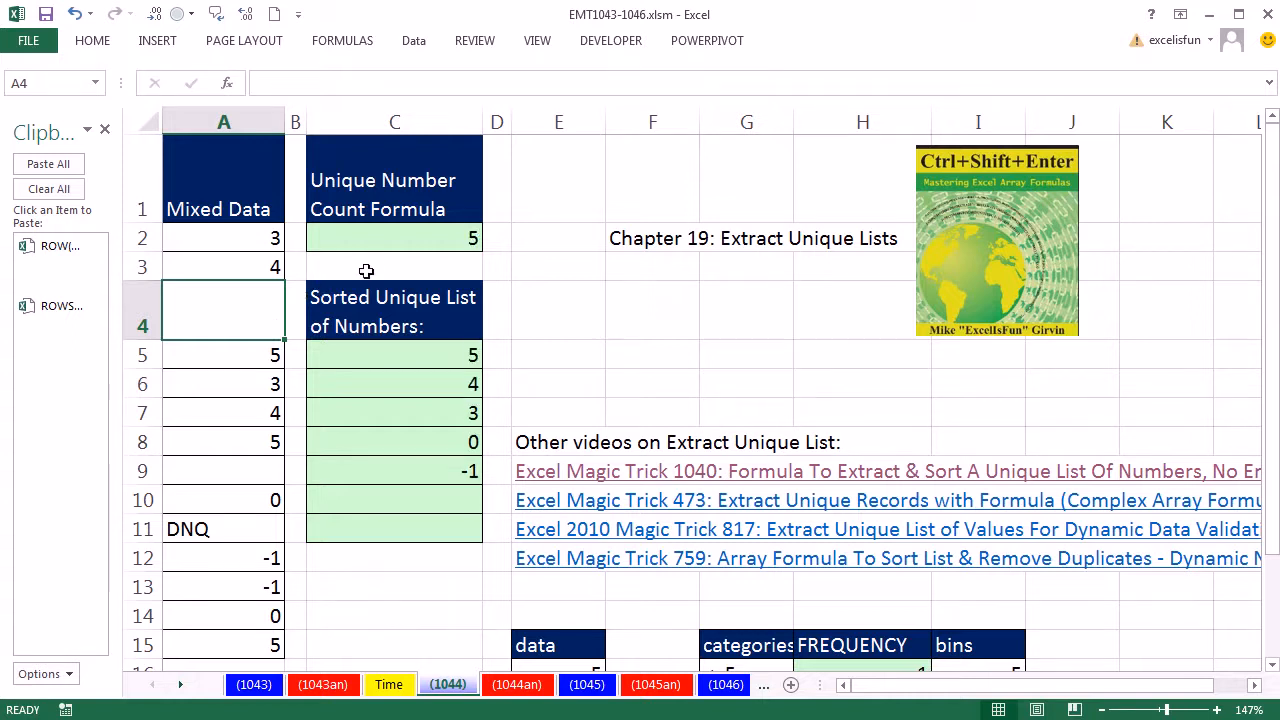
pyautogui.hotkey('ctrl', 'z')
pyautogui.hotkey('ctrl', 'z')
# Step: Open C5's formula for editing to review it
pyautogui.doubleClick(463, 360)
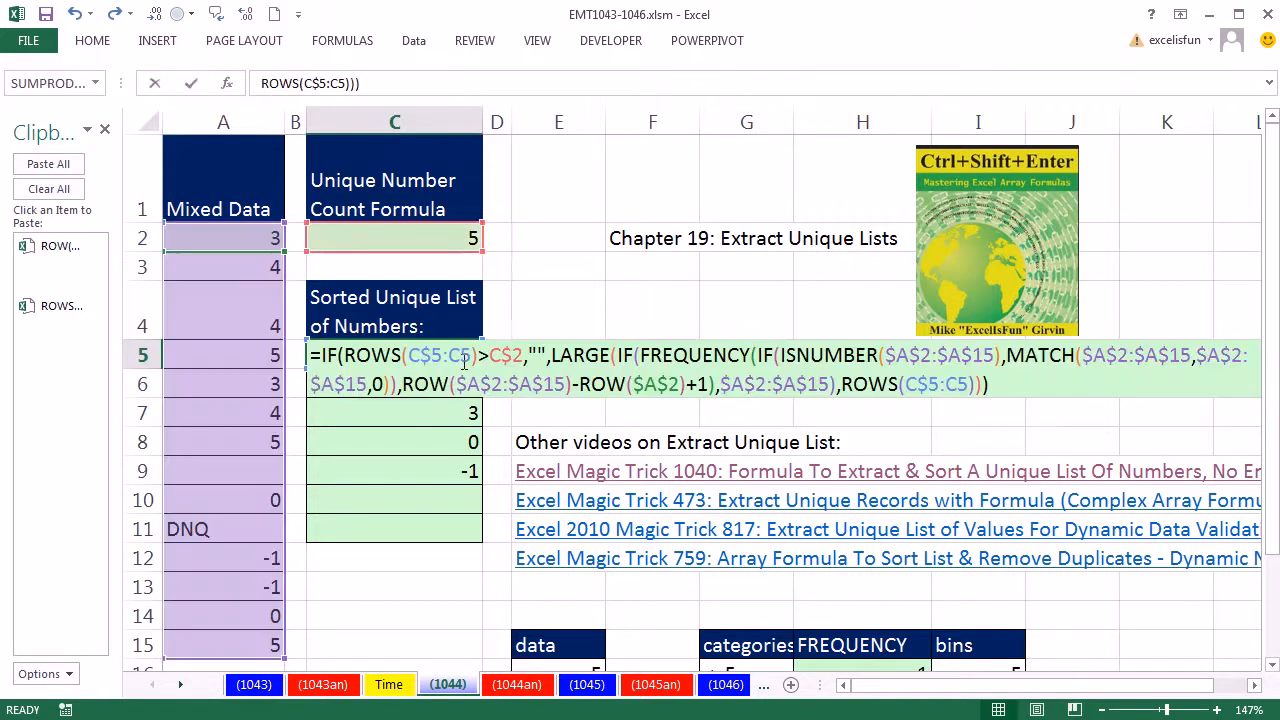